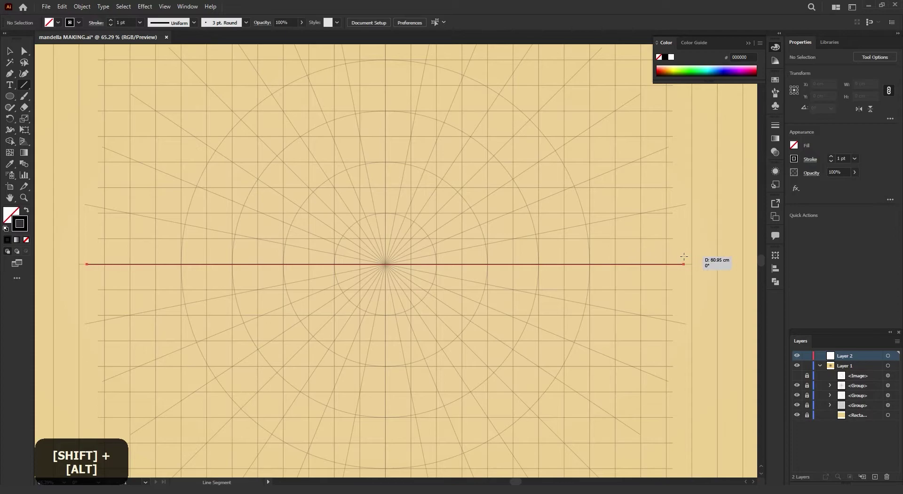
- Set the horizontal line's stroke to 3 pt and add a copy rotated 90° about the grid's center
{"action": "left_click", "coordinate": [830, 156]}
{"action": "left_click", "coordinate": [831, 156]}
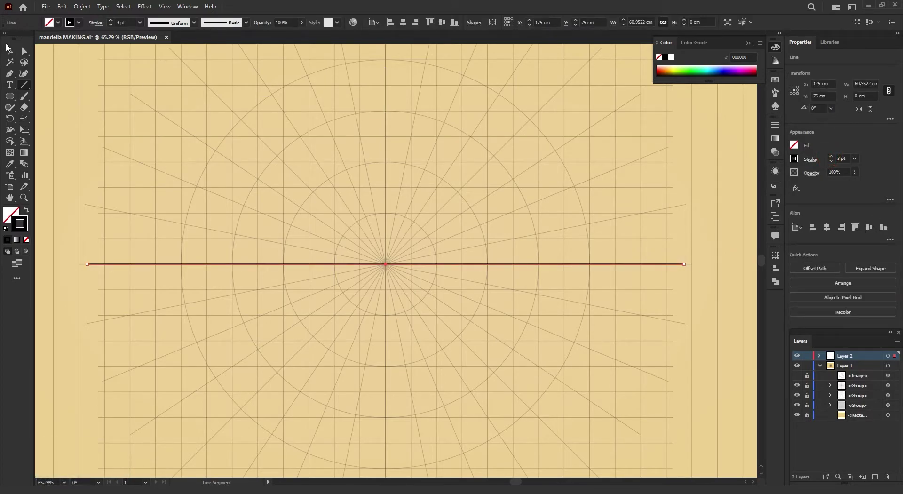
{"action": "left_click", "coordinate": [10, 118]}
{"action": "left_click", "coordinate": [385, 264], "text": "alt"}
{"action": "type", "text": "90"}
{"action": "left_click", "coordinate": [400, 284]}
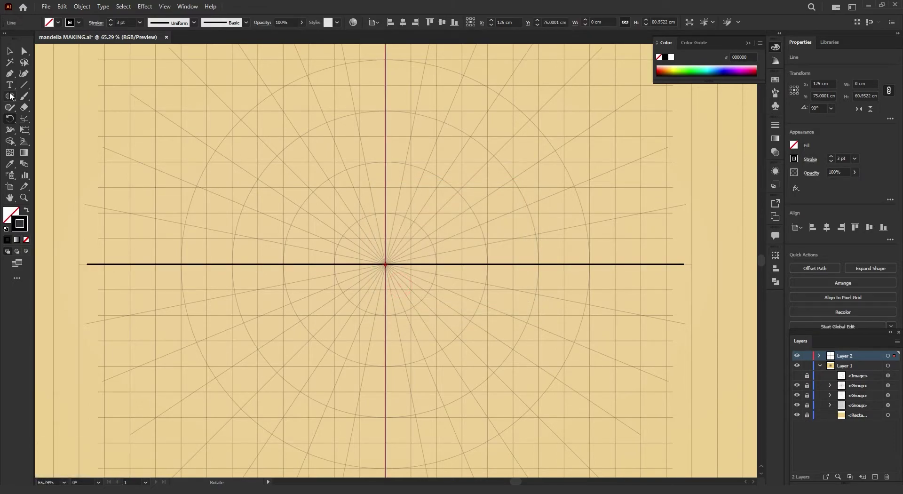
- Draw a short diagonal test line above the center and apply a Transform effect to Layer 2 that mirrors a copy across the vertical axis
{"action": "left_click", "coordinate": [10, 53]}
{"action": "left_click_drag", "start_coordinate": [307, 118], "coordinate": [489, 290]}
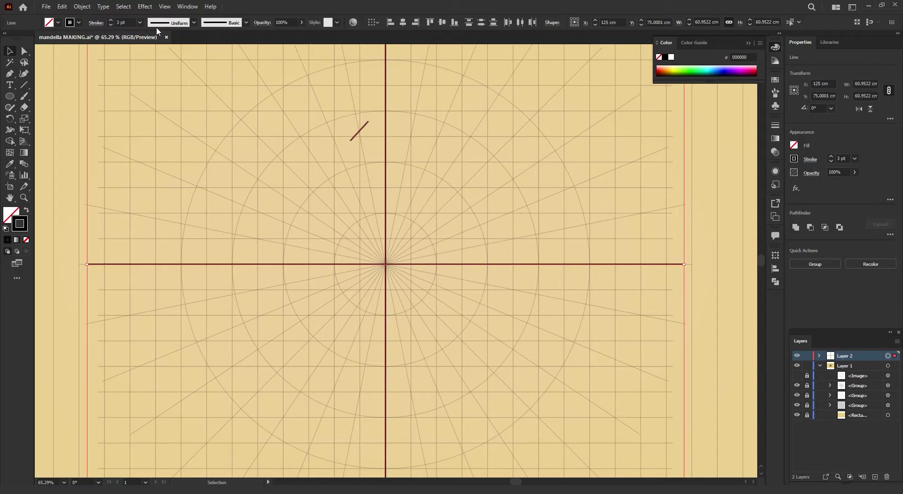
{"action": "left_click", "coordinate": [145, 7]}
{"action": "mouse_move", "coordinate": [186, 85]}
{"action": "left_click", "coordinate": [286, 115]}
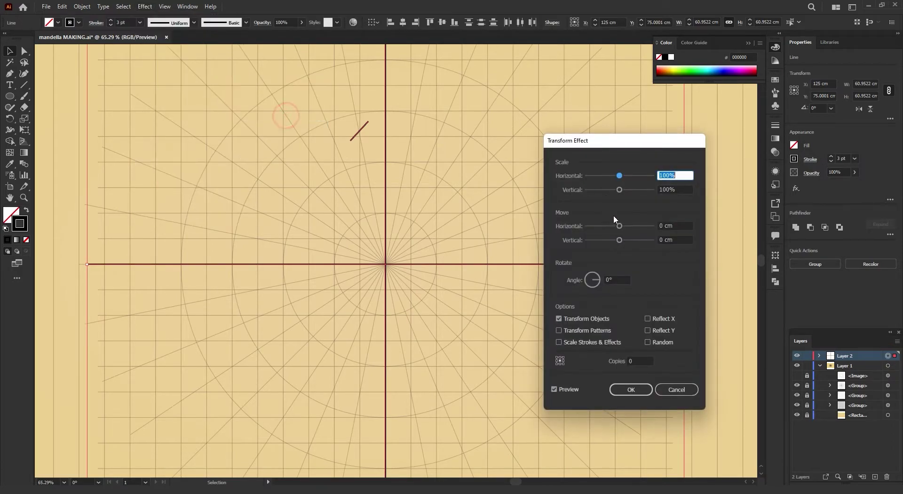
{"action": "left_click", "coordinate": [631, 389]}
{"action": "left_click", "coordinate": [523, 319]}
{"action": "left_click", "coordinate": [886, 356]}
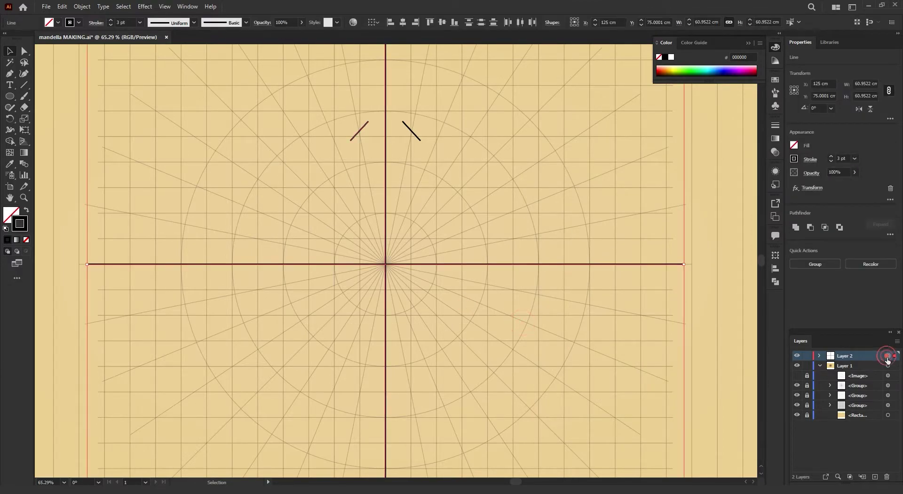
- Add a second Transform effect to Layer 2 with a 45° rotation and enough copies to complete the circle
{"action": "left_click", "coordinate": [144, 7]}
{"action": "mouse_move", "coordinate": [226, 84]}
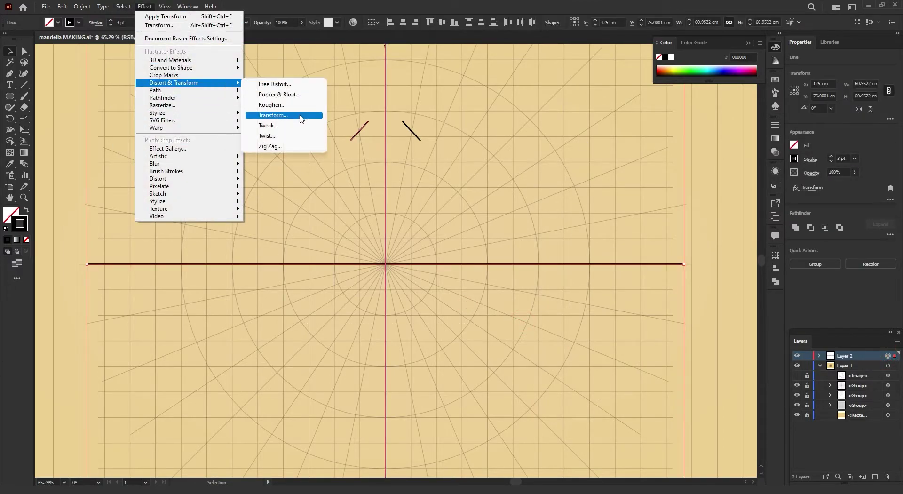
{"action": "left_click", "coordinate": [301, 117]}
{"action": "left_click", "coordinate": [501, 262]}
{"action": "left_click", "coordinate": [617, 279]}
{"action": "scroll", "coordinate": [618, 279], "scroll_direction": "up", "scroll_amount": 4}
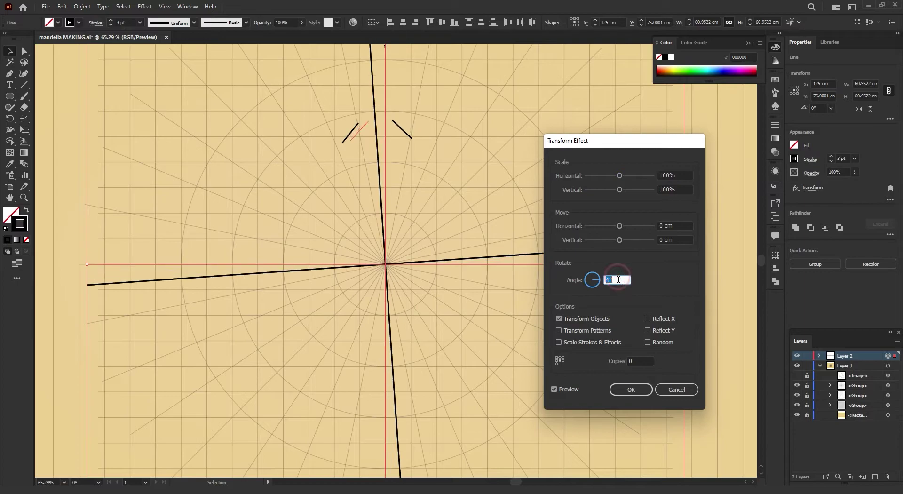
{"action": "key", "text": "Up"}
{"action": "scroll", "coordinate": [616, 278], "scroll_direction": "up", "scroll_amount": 5}
{"action": "double_click", "coordinate": [617, 278]}
{"action": "type", "text": "45"}
{"action": "scroll", "coordinate": [640, 360], "scroll_direction": "up", "scroll_amount": 3}
{"action": "double_click", "coordinate": [641, 361]}
{"action": "key", "text": "Up"}
{"action": "key", "text": "Up"}
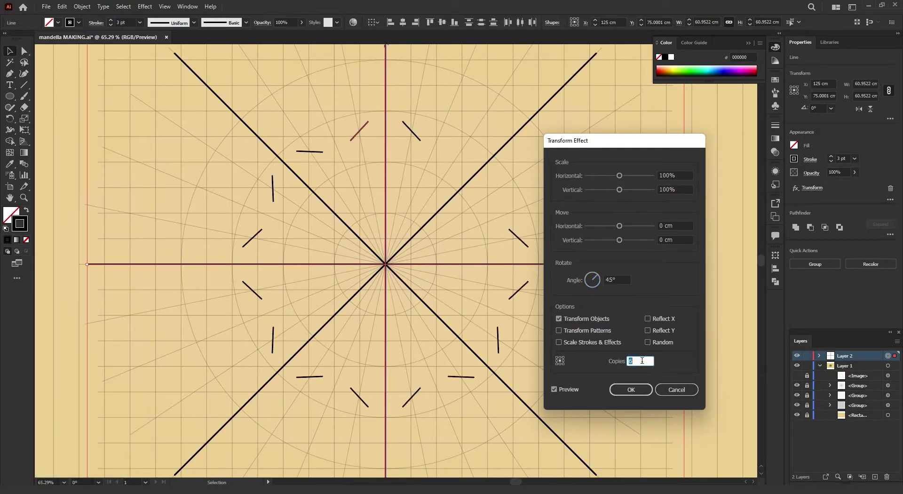
{"action": "left_click", "coordinate": [648, 393]}
{"action": "left_click", "coordinate": [618, 324]}
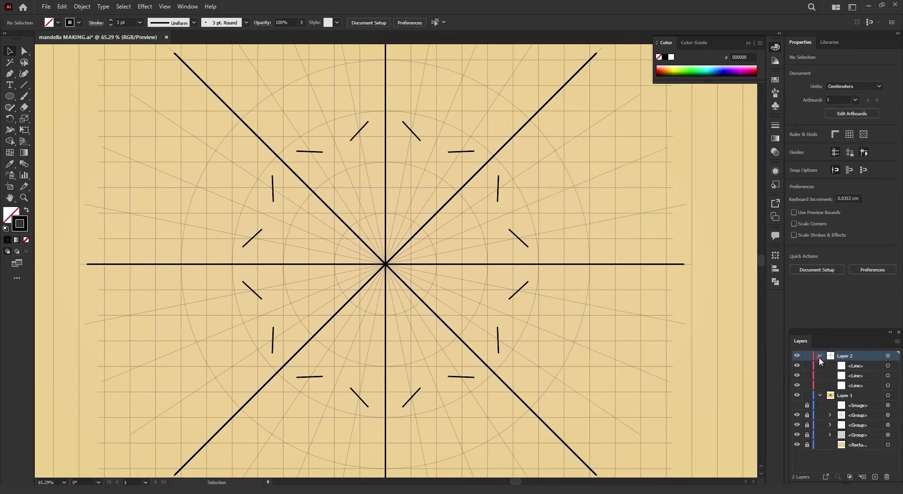
- Draw several short test lines with the Line Segment tool beside the vertical axis above the center
{"action": "left_click", "coordinate": [859, 369], "text": "shift"}
{"action": "left_click", "coordinate": [547, 252]}
{"action": "left_click", "coordinate": [24, 84]}
{"action": "left_click_drag", "start_coordinate": [256, 120], "coordinate": [272, 111]}
{"action": "mouse_move", "coordinate": [279, 111]}
{"action": "left_mouse_down"}
{"action": "mouse_move", "coordinate": [324, 108]}
{"action": "mouse_move", "coordinate": [338, 124]}
{"action": "left_mouse_up"}
{"action": "left_click_drag", "start_coordinate": [337, 134], "coordinate": [339, 152]}
{"action": "left_click_drag", "start_coordinate": [348, 165], "coordinate": [368, 181]}
{"action": "left_click", "coordinate": [10, 51]}
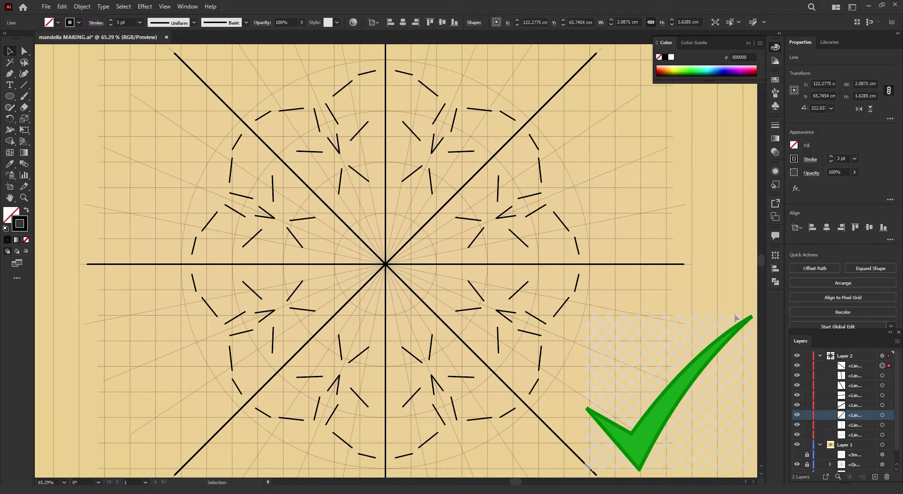
- Delete all the short test lines from Layer 2 and hide the two long axis lines
{"action": "left_click", "coordinate": [735, 317]}
{"action": "left_click", "coordinate": [863, 366]}
{"action": "left_click", "coordinate": [862, 386], "text": "shift"}
{"action": "left_click", "coordinate": [863, 415], "text": "shift"}
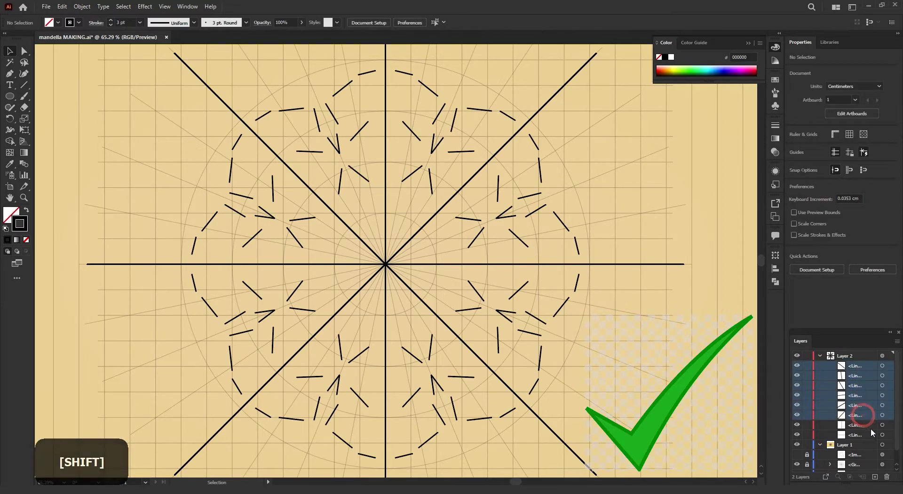
{"action": "left_click", "coordinate": [886, 476]}
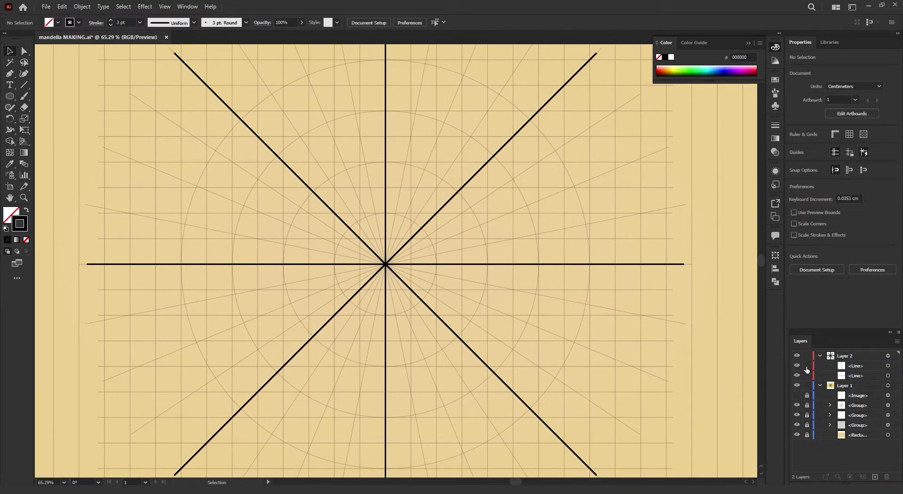
{"action": "left_click", "coordinate": [798, 375]}
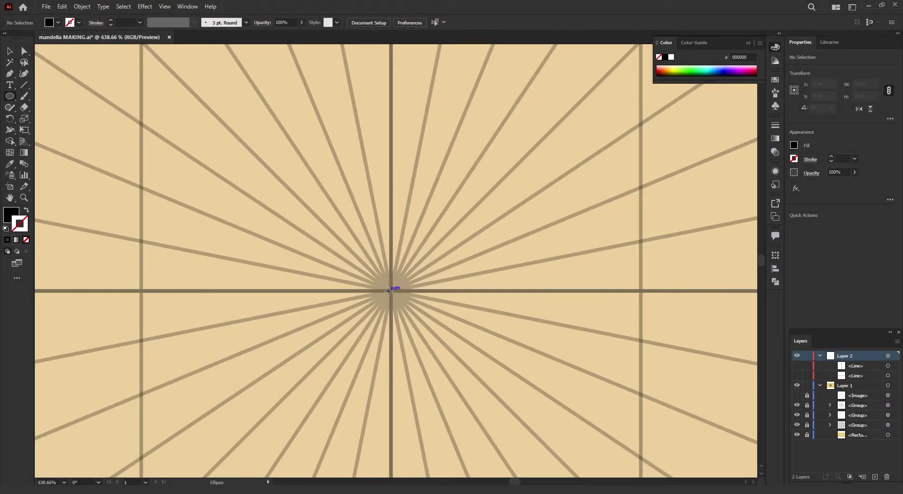
- Draw a filled circle about 0.99 cm wide at the grid's center and a smaller one above it on the vertical axis
{"action": "left_click_drag", "start_coordinate": [392, 291], "coordinate": [438, 269]}
{"action": "key", "text": "space"}
{"action": "left_click_drag", "start_coordinate": [463, 222], "coordinate": [447, 291]}
{"action": "left_click_drag", "start_coordinate": [375, 247], "coordinate": [398, 247]}
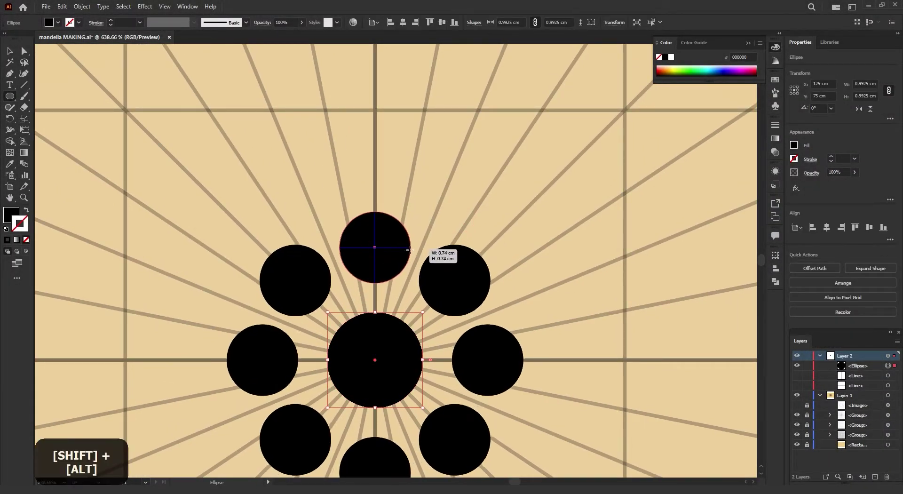
{"action": "left_click_drag", "start_coordinate": [375, 247], "coordinate": [404, 247]}
{"action": "left_click", "coordinate": [10, 51]}
{"action": "left_click", "coordinate": [184, 103]}
- Draw a half petal with the Pen tool on the vertical axis above the small circle and shape it into a teardrop
{"action": "left_click_drag", "start_coordinate": [394, 196], "coordinate": [403, 196]}
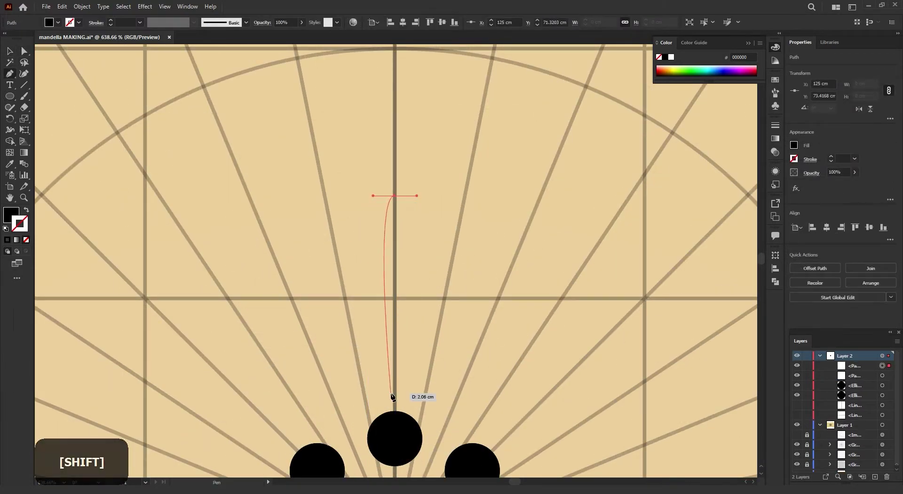
{"action": "left_click_drag", "start_coordinate": [395, 384], "coordinate": [432, 386]}
{"action": "key", "text": "ctrl+z"}
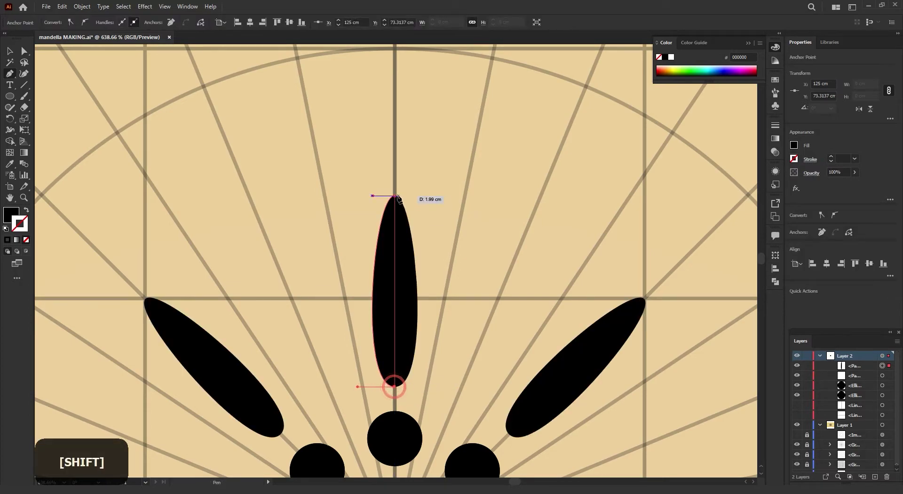
{"action": "left_click_drag", "start_coordinate": [373, 195], "coordinate": [310, 196]}
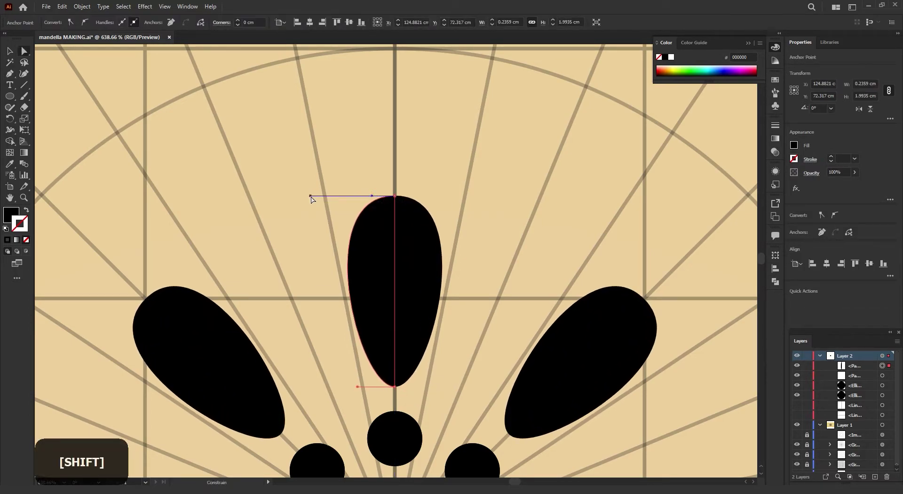
{"action": "left_click_drag", "start_coordinate": [358, 387], "coordinate": [368, 387]}
{"action": "left_click", "coordinate": [443, 369]}
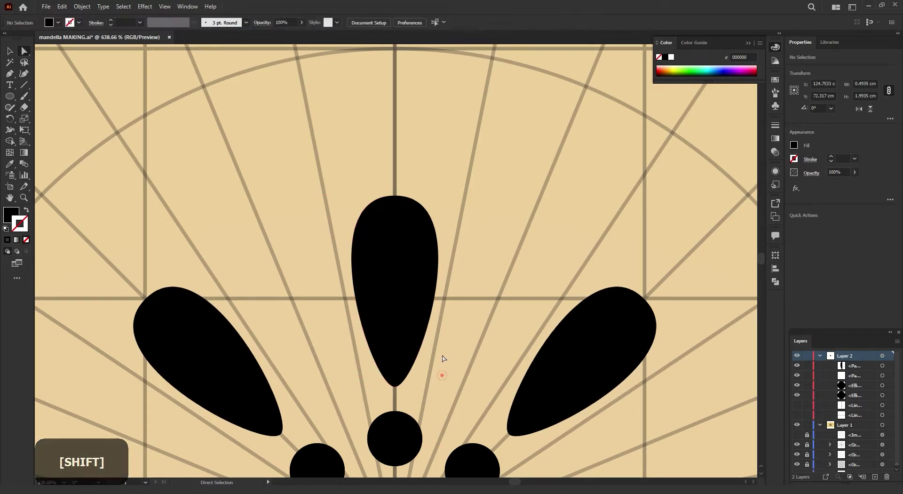
- Draw half of an outer petal band around the teardrop with the Pen tool, starting and closing on the vertical axis
{"action": "key", "text": "p"}
{"action": "left_click_drag", "start_coordinate": [469, 261], "coordinate": [451, 306]}
{"action": "scroll", "coordinate": [451, 306], "scroll_direction": "down", "scroll_amount": 2}
{"action": "key", "text": "Delete"}
{"action": "left_click", "coordinate": [418, 194]}
{"action": "scroll", "coordinate": [392, 342], "scroll_direction": "down", "scroll_amount": 1}
{"action": "left_click_drag", "start_coordinate": [390, 351], "coordinate": [425, 461]}
{"action": "left_click", "coordinate": [391, 351], "text": "alt"}
{"action": "left_click_drag", "start_coordinate": [357, 301], "coordinate": [330, 240]}
{"action": "left_click_drag", "start_coordinate": [411, 183], "coordinate": [463, 182]}
{"action": "left_click", "coordinate": [411, 182], "text": "alt"}
- Reshape the outer petal band's curves and round its lower tip to a radius of about 0.07 cm
{"action": "key", "text": "a"}
{"action": "left_click_drag", "start_coordinate": [393, 217], "coordinate": [355, 238]}
{"action": "left_click_drag", "start_coordinate": [373, 347], "coordinate": [362, 317]}
{"action": "scroll", "coordinate": [385, 269], "scroll_direction": "up", "scroll_amount": 1}
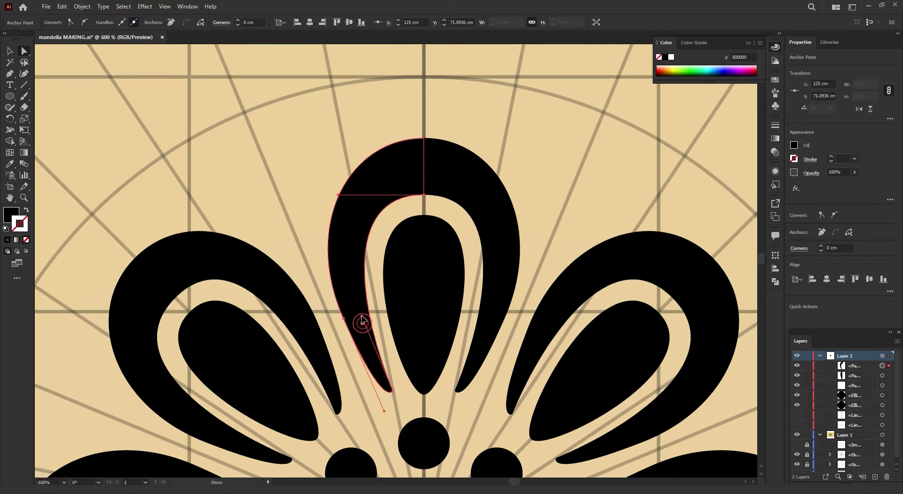
{"action": "left_click_drag", "start_coordinate": [389, 390], "coordinate": [379, 381]}
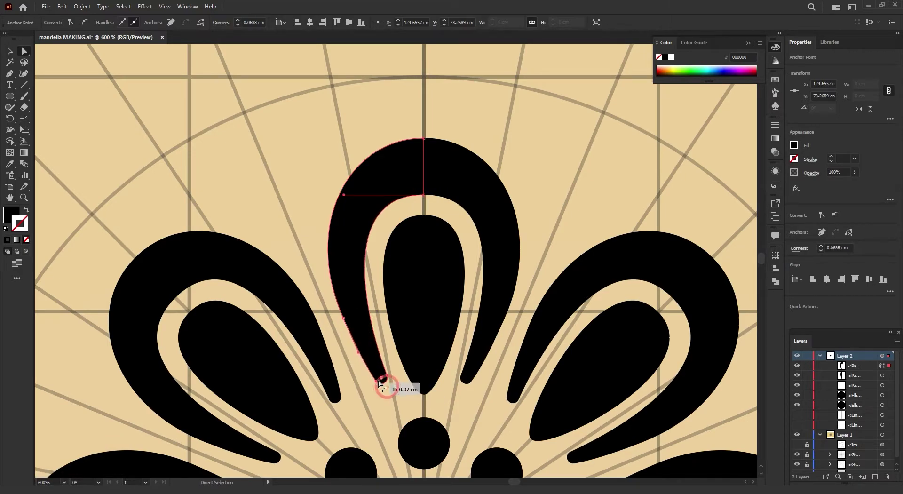
{"action": "left_click", "coordinate": [343, 318]}
{"action": "left_click_drag", "start_coordinate": [302, 224], "coordinate": [305, 223]}
{"action": "left_click", "coordinate": [299, 210]}
- Draw a closed half leaf with the Pen tool between two petals, with its straight edge along the radial guide
{"action": "key", "text": "p"}
{"action": "left_click_drag", "start_coordinate": [305, 125], "coordinate": [268, 135]}
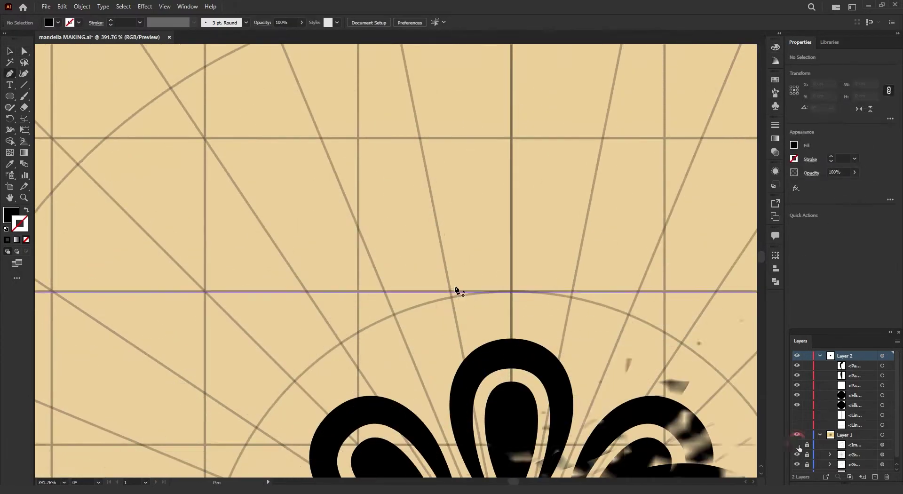
{"action": "left_click", "coordinate": [368, 251]}
{"action": "left_click_drag", "start_coordinate": [459, 360], "coordinate": [453, 378]}
{"action": "left_click_drag", "start_coordinate": [437, 416], "coordinate": [439, 418]}
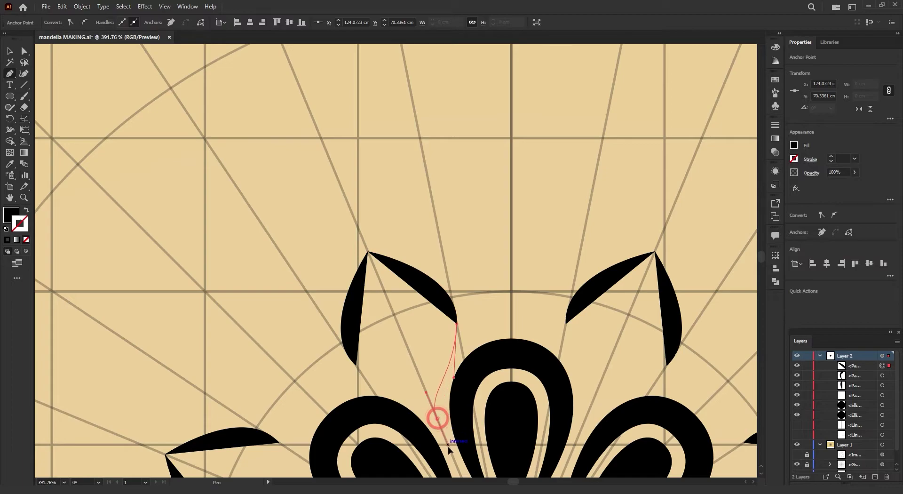
{"action": "left_click", "coordinate": [437, 417], "text": "alt"}
{"action": "left_click", "coordinate": [368, 251]}
- Adjust the half leaf's curve handle so its outer bulge flows more smoothly toward the petals
{"action": "key", "text": "a"}
{"action": "left_click_drag", "start_coordinate": [453, 377], "coordinate": [449, 348]}
{"action": "left_click", "coordinate": [484, 321]}
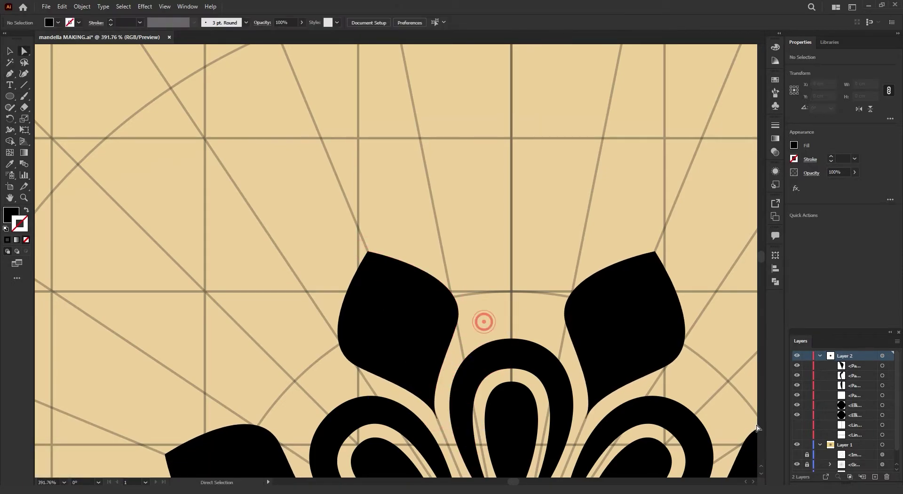
{"action": "key", "text": "v"}
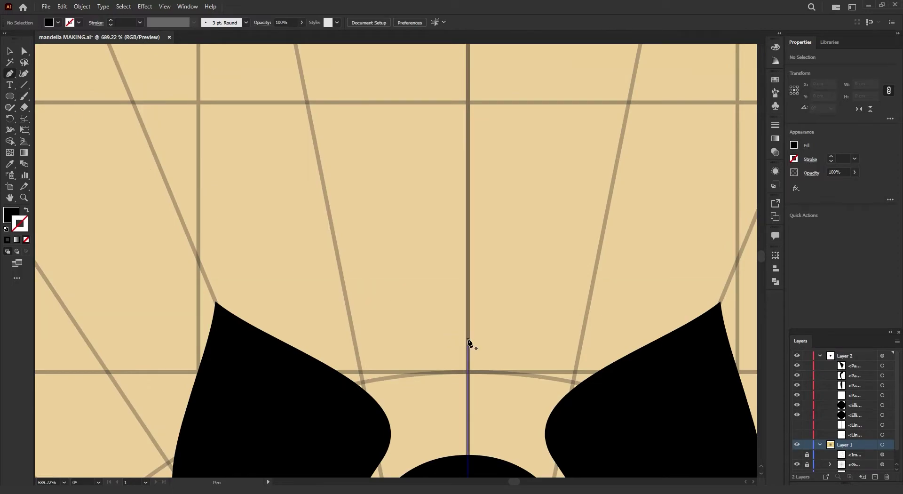
- Draw a closed half fan shape with the Pen tool on the vertical axis above the petals, pointed at its lower end
{"action": "left_click", "coordinate": [468, 339]}
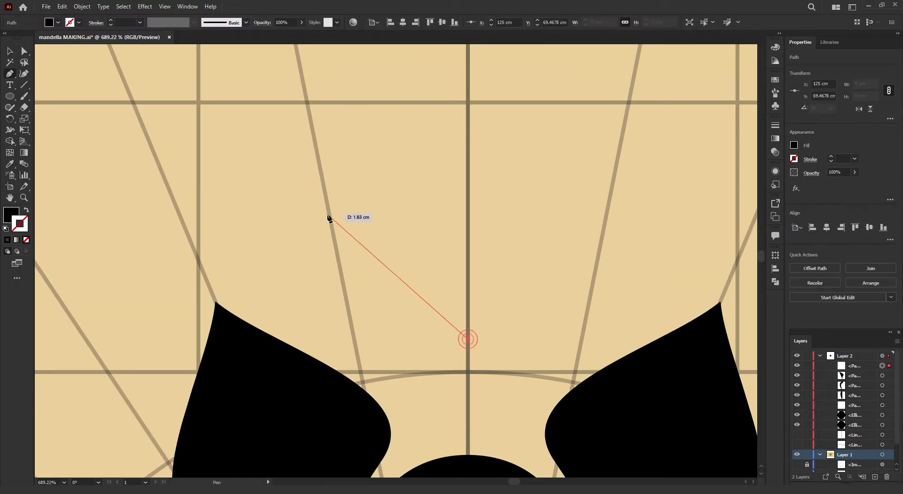
{"action": "left_click_drag", "start_coordinate": [330, 215], "coordinate": [231, 197]}
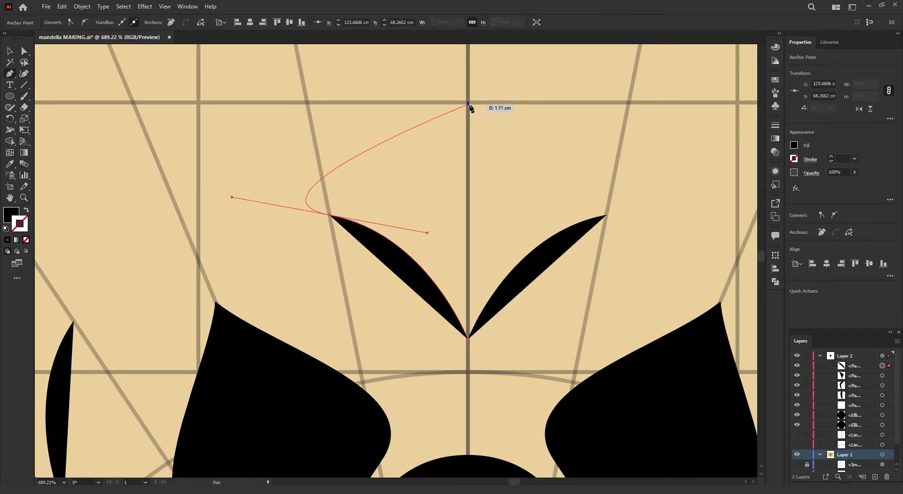
{"action": "left_click_drag", "start_coordinate": [468, 120], "coordinate": [469, 337]}
{"action": "left_click", "coordinate": [468, 338]}
- Adjust the fan shape's side anchor handle to refine its rounded outer corner
{"action": "key", "text": "a"}
{"action": "left_click", "coordinate": [329, 214]}
{"action": "left_click_drag", "start_coordinate": [231, 197], "coordinate": [268, 184]}
{"action": "left_click", "coordinate": [534, 368]}
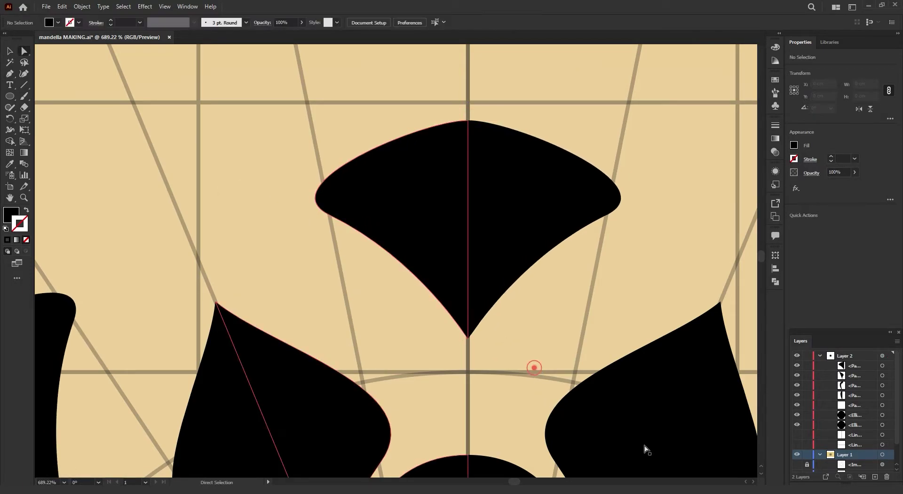
{"action": "left_click", "coordinate": [796, 464]}
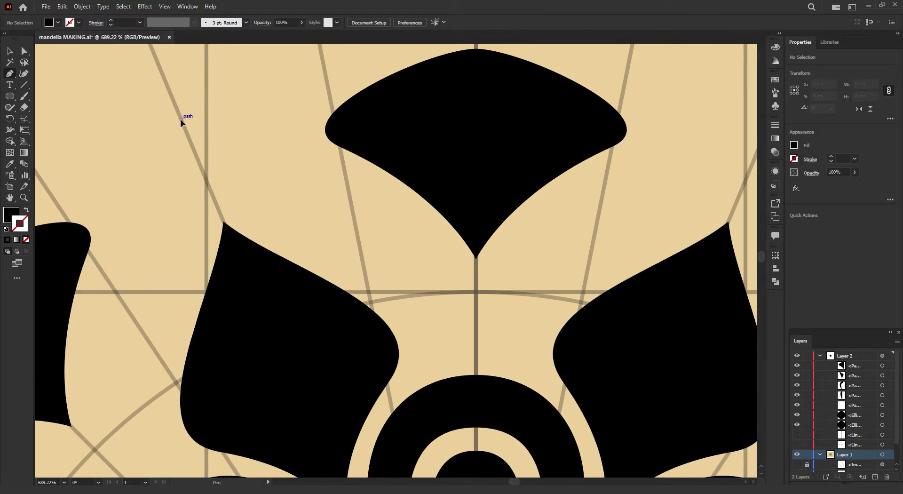
- Draw a long curved leaf with the Pen tool between the fan and the diamond-like leaf, from the radial guide toward the petal
{"action": "left_click", "coordinate": [181, 119]}
{"action": "left_click_drag", "start_coordinate": [388, 185], "coordinate": [404, 191]}
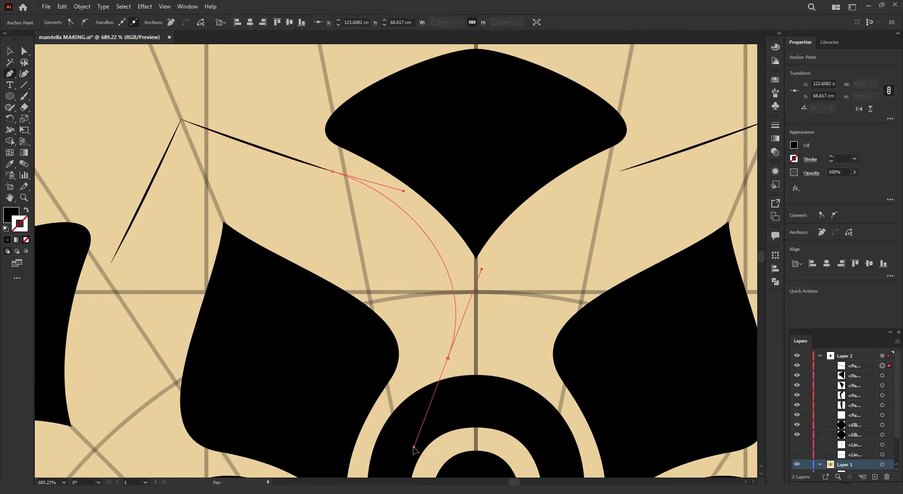
{"action": "left_click_drag", "start_coordinate": [413, 446], "coordinate": [413, 449]}
{"action": "left_click", "coordinate": [423, 366]}
{"action": "left_click_drag", "start_coordinate": [341, 262], "coordinate": [252, 234]}
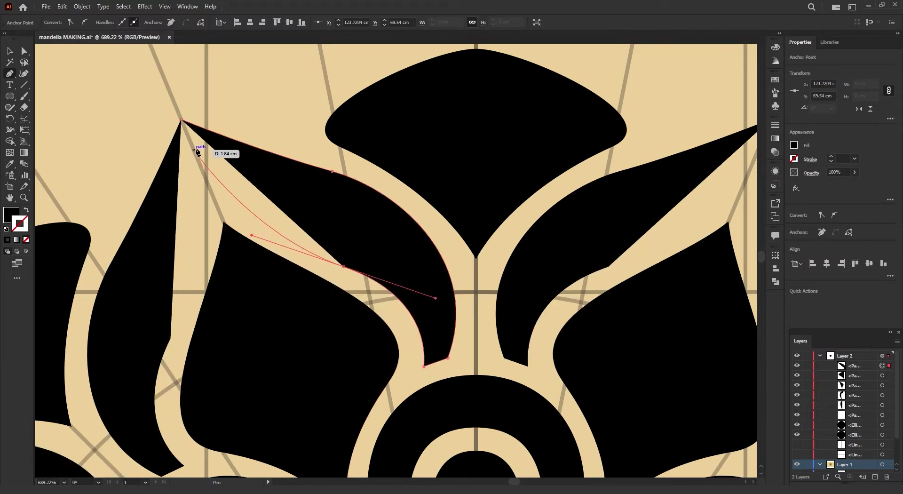
{"action": "left_click", "coordinate": [200, 166]}
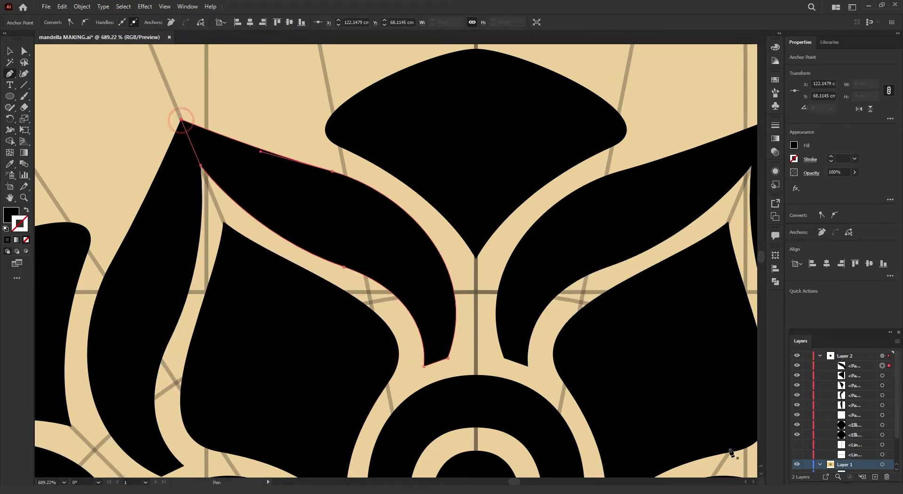
- Refine the curved leaf's lower edge by moving its inner guide anchor and mid-edge anchor and adjusting the curve handle
{"action": "left_click", "coordinate": [24, 50]}
{"action": "key", "text": "ctrl+a"}
{"action": "left_click_drag", "start_coordinate": [200, 166], "coordinate": [204, 176]}
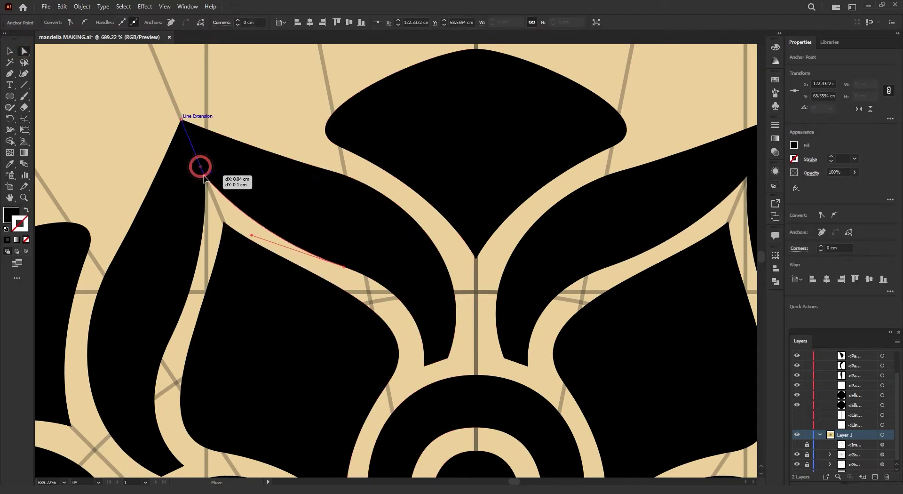
{"action": "left_click", "coordinate": [142, 134]}
{"action": "key", "text": "ctrl+a"}
{"action": "left_click", "coordinate": [232, 201]}
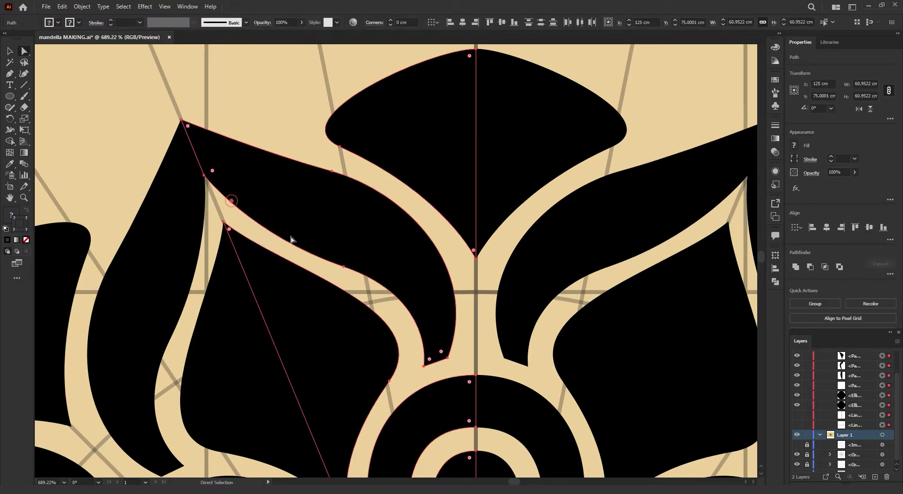
{"action": "left_click", "coordinate": [345, 269]}
{"action": "left_click_drag", "start_coordinate": [252, 235], "coordinate": [239, 219]}
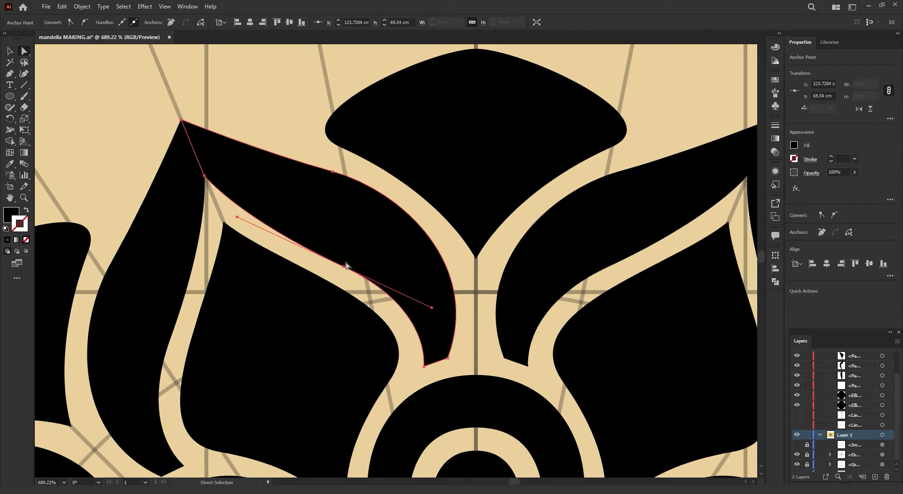
{"action": "left_click_drag", "start_coordinate": [344, 267], "coordinate": [334, 259]}
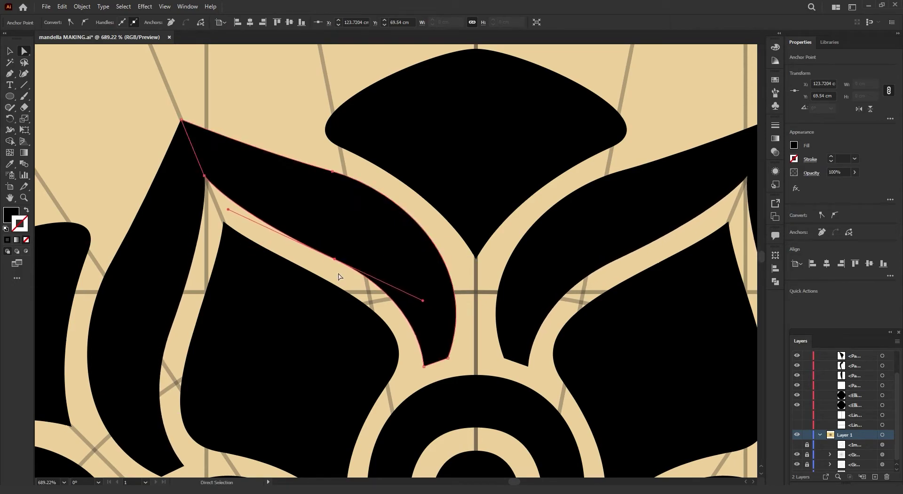
- Refine the curved leaf's lower and upper edges by adjusting the mid-edge anchors and their curve handles
{"action": "left_click", "coordinate": [337, 270]}
{"action": "left_click", "coordinate": [413, 326]}
{"action": "left_click", "coordinate": [423, 365]}
{"action": "left_click_drag", "start_coordinate": [423, 300], "coordinate": [427, 296]}
{"action": "left_click", "coordinate": [375, 287]}
{"action": "left_click_drag", "start_coordinate": [334, 259], "coordinate": [336, 256]}
{"action": "left_click", "coordinate": [332, 267]}
{"action": "left_click", "coordinate": [318, 175]}
{"action": "left_click", "coordinate": [332, 171]}
{"action": "left_click_drag", "start_coordinate": [269, 154], "coordinate": [242, 145]}
{"action": "left_click", "coordinate": [253, 136]}
- Draw a closed half teardrop with the Pen tool on the vertical axis just above the fan, pointed at its lower end
{"action": "scroll", "coordinate": [455, 188], "scroll_direction": "down", "scroll_amount": 3}
{"action": "key", "text": "p"}
{"action": "left_click", "coordinate": [470, 246]}
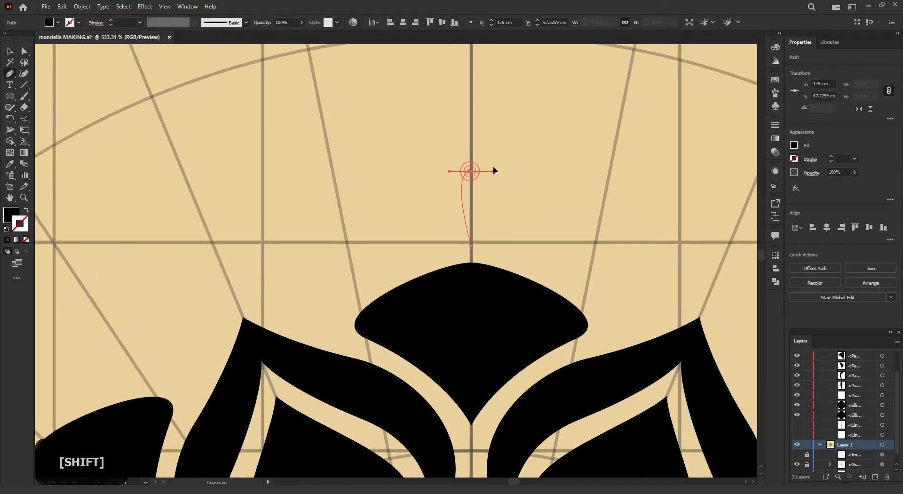
{"action": "left_click_drag", "start_coordinate": [473, 173], "coordinate": [472, 171]}
{"action": "left_click", "coordinate": [471, 171], "text": "alt"}
{"action": "left_click", "coordinate": [465, 253]}
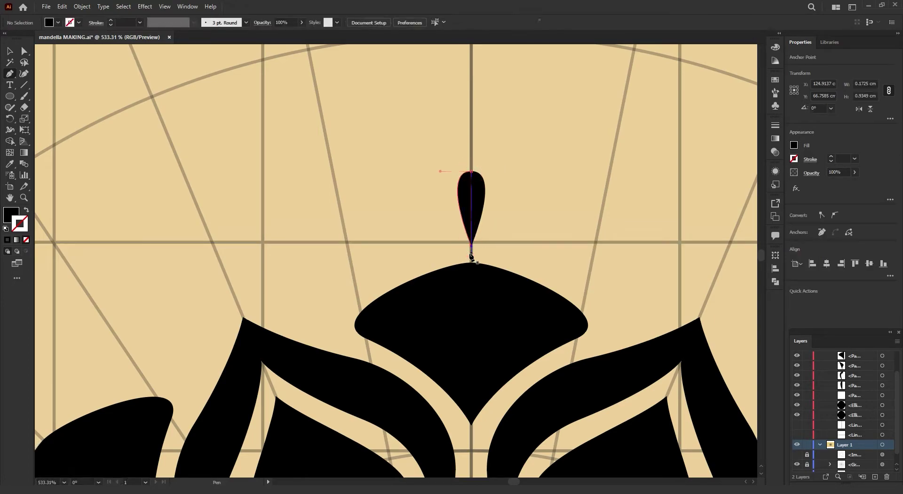
- Draw a half arch around the teardrop with the Pen tool, from its lower side up to the vertical axis and back
{"action": "left_click", "coordinate": [450, 248]}
{"action": "left_click_drag", "start_coordinate": [529, 149], "coordinate": [472, 134]}
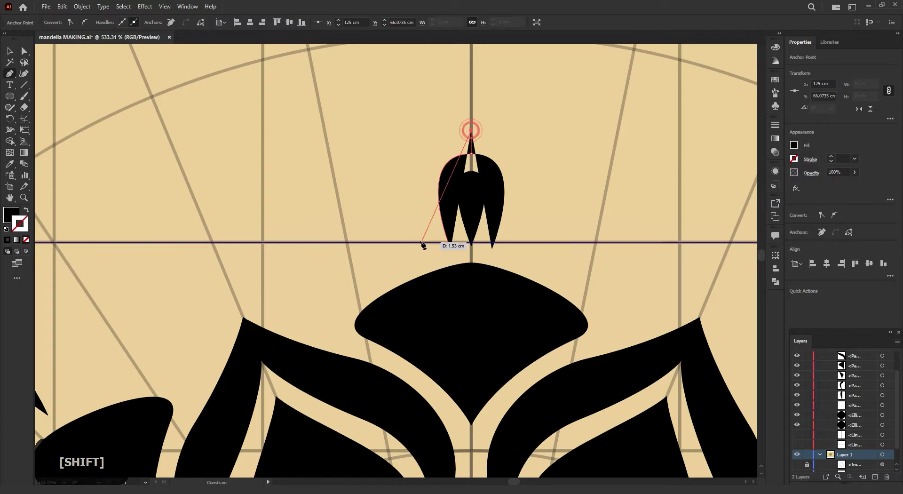
{"action": "left_click_drag", "start_coordinate": [510, 308], "coordinate": [525, 333]}
- Reshape the arch's rounded outer edge by moving its upper anchor on the axis and adjusting the curve handles
{"action": "key", "text": "a"}
{"action": "left_click_drag", "start_coordinate": [455, 144], "coordinate": [471, 128]}
{"action": "key", "text": "ctrl+z"}
{"action": "key", "text": "ctrl+z"}
{"action": "left_click", "coordinate": [471, 131]}
{"action": "left_click_drag", "start_coordinate": [369, 159], "coordinate": [382, 171]}
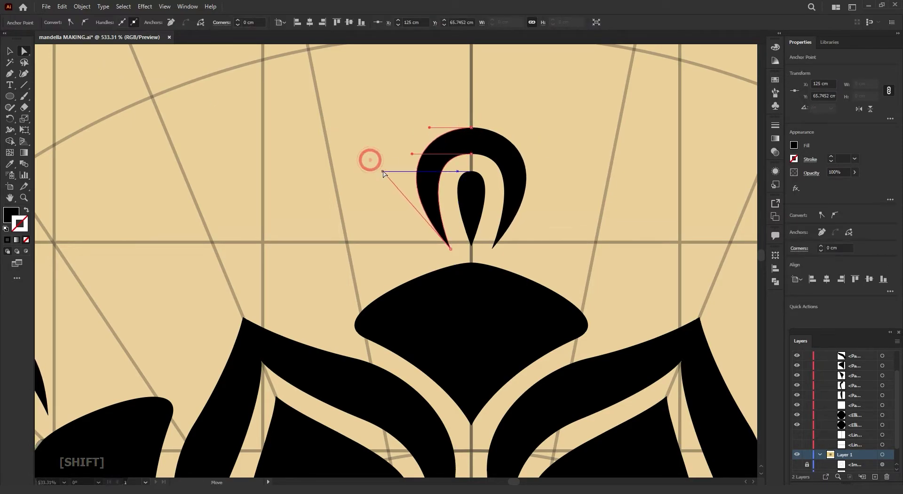
{"action": "left_click_drag", "start_coordinate": [429, 128], "coordinate": [423, 128]}
{"action": "left_click", "coordinate": [457, 115]}
{"action": "left_click", "coordinate": [448, 148]}
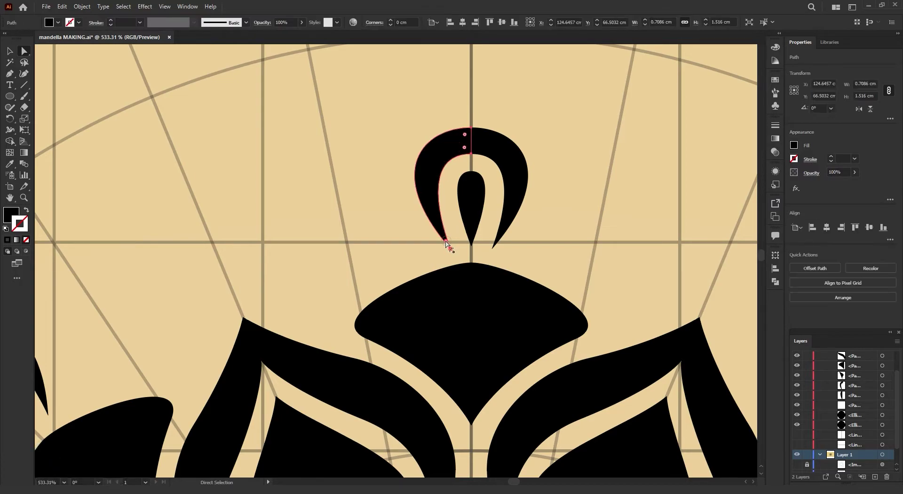
- Extend the arch's pointed end downward, round it to a radius of about 0.05 cm, and readjust the arch's curve handles
{"action": "key", "text": "a"}
{"action": "left_click_drag", "start_coordinate": [450, 248], "coordinate": [459, 276]}
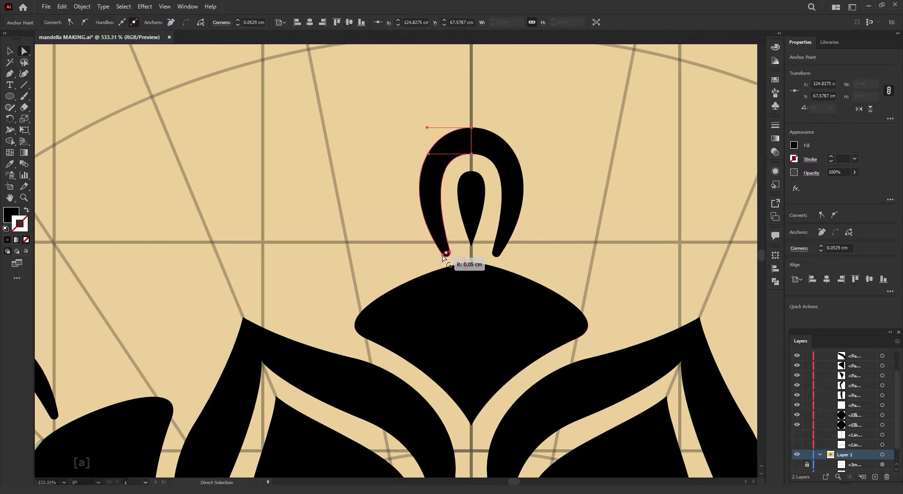
{"action": "left_click", "coordinate": [442, 136]}
{"action": "left_click_drag", "start_coordinate": [426, 128], "coordinate": [423, 155]}
{"action": "left_click", "coordinate": [441, 149]}
{"action": "left_click", "coordinate": [471, 154]}
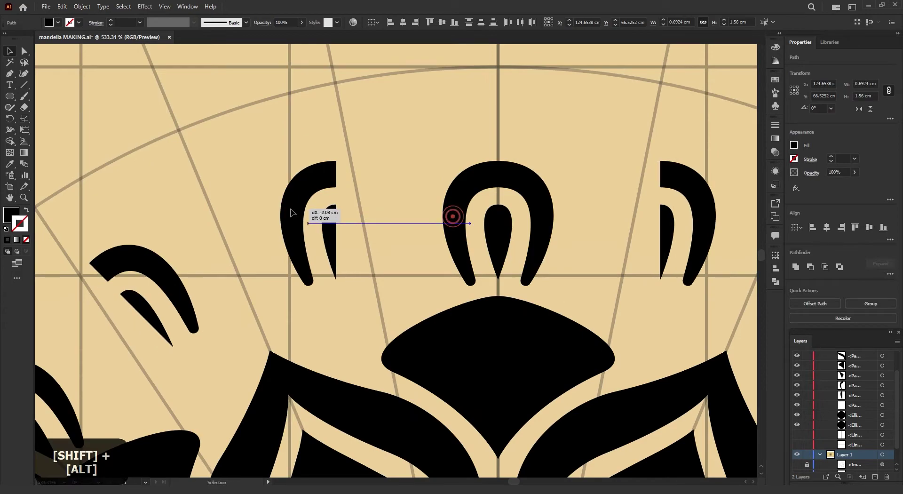
- Copy the half arch and teardrop to the side, complete the copy with a horizontally flipped duplicate, and group the pieces
{"action": "left_click_drag", "start_coordinate": [322, 207], "coordinate": [366, 221]}
{"action": "left_click", "coordinate": [858, 110]}
{"action": "left_click_drag", "start_coordinate": [353, 185], "coordinate": [350, 184]}
{"action": "left_click_drag", "start_coordinate": [354, 141], "coordinate": [319, 230]}
{"action": "left_click", "coordinate": [871, 303]}
- Tilt the grouped loop petal and place it beside the central arch, following the fan's upper curve
{"action": "left_click_drag", "start_coordinate": [396, 290], "coordinate": [403, 251]}
{"action": "left_click_drag", "start_coordinate": [385, 236], "coordinate": [362, 263]}
{"action": "left_click_drag", "start_coordinate": [303, 228], "coordinate": [318, 210]}
{"action": "key", "text": "Delete"}
- Duplicate the tilted loop petal farther out along the fan's curve and rotate the copy to fit beside the first
{"action": "left_click_drag", "start_coordinate": [370, 284], "coordinate": [277, 326]}
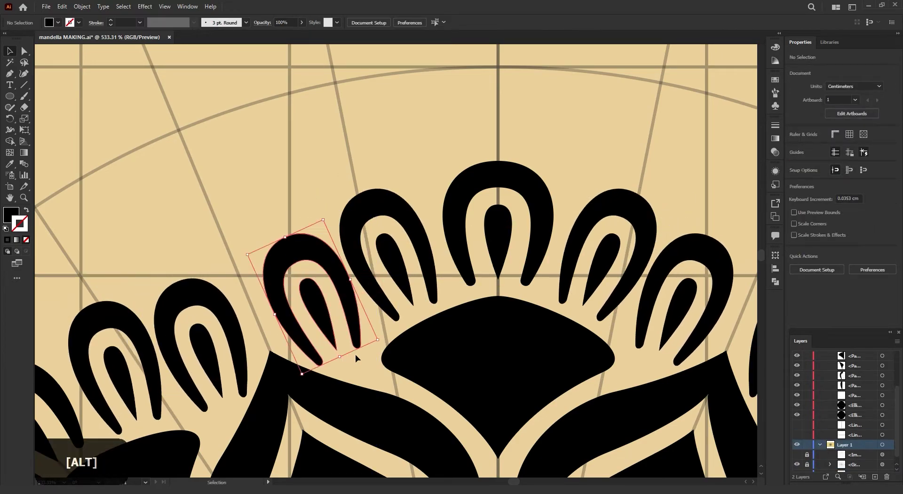
{"action": "left_click_drag", "start_coordinate": [359, 328], "coordinate": [367, 313]}
{"action": "left_click_drag", "start_coordinate": [342, 302], "coordinate": [359, 318]}
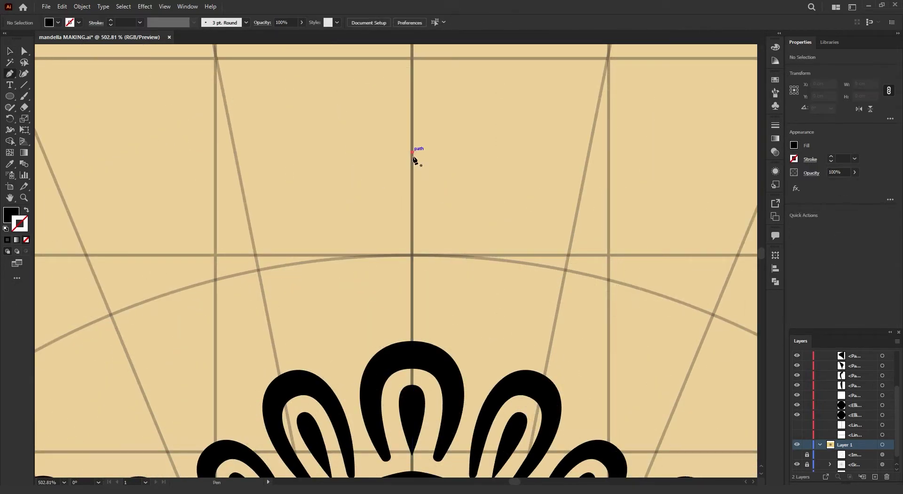
- Draw a closed half of a pointed dome petal with the Pen tool on the vertical axis above the central arch
{"action": "left_click", "coordinate": [412, 151]}
{"action": "left_click_drag", "start_coordinate": [343, 374], "coordinate": [419, 392]}
{"action": "left_click_drag", "start_coordinate": [457, 330], "coordinate": [421, 446]}
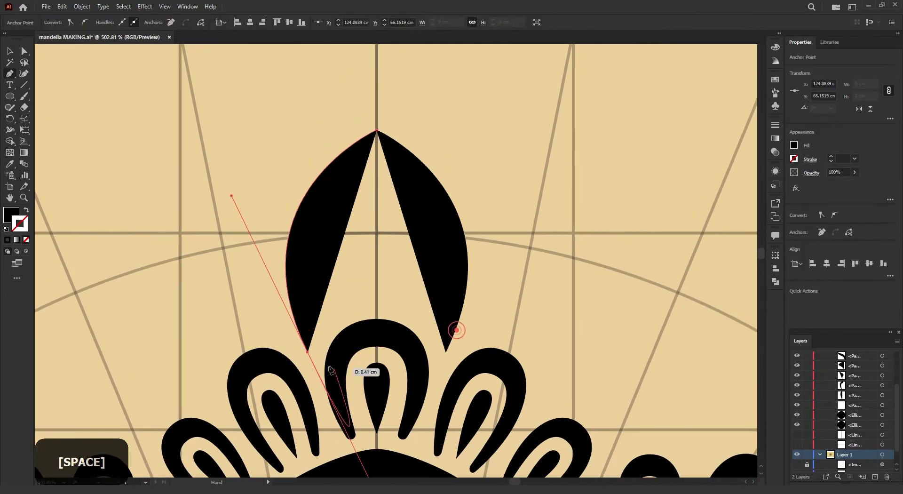
{"action": "left_click", "coordinate": [309, 353], "text": "alt"}
{"action": "left_click_drag", "start_coordinate": [377, 305], "coordinate": [431, 305]}
{"action": "left_click", "coordinate": [377, 305], "text": "alt"}
{"action": "left_click", "coordinate": [376, 131]}
{"action": "key", "text": "ctrl+z"}
{"action": "left_click", "coordinate": [376, 130]}
{"action": "left_click", "coordinate": [10, 51]}
{"action": "left_click", "coordinate": [209, 139]}
- Draw the outer edge of a half onion-shaped petal with the Pen tool, from the vertical axis above the dome down to its base
{"action": "scroll", "coordinate": [706, 379], "scroll_direction": "down", "scroll_amount": 1}
{"action": "left_click_drag", "start_coordinate": [706, 379], "coordinate": [731, 455]}
{"action": "key", "text": "p"}
{"action": "left_click", "coordinate": [470, 123]}
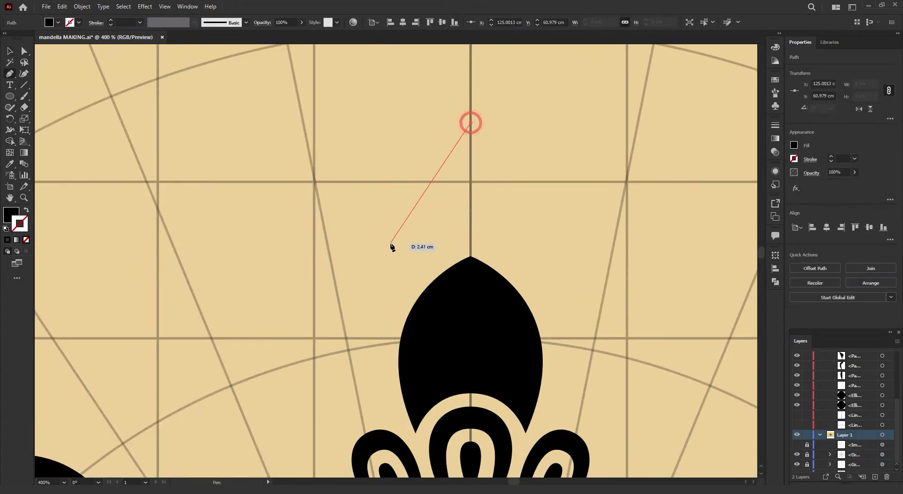
{"action": "left_click_drag", "start_coordinate": [347, 289], "coordinate": [345, 290]}
{"action": "key", "text": "space"}
{"action": "left_click_drag", "start_coordinate": [442, 453], "coordinate": [439, 453]}
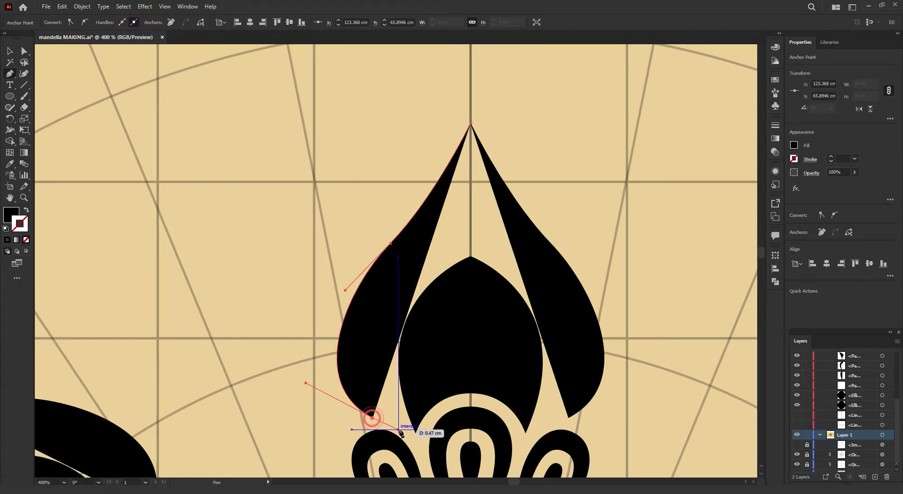
{"action": "key", "text": "ctrl+z"}
{"action": "key", "text": "ctrl+z"}
{"action": "left_click_drag", "start_coordinate": [398, 425], "coordinate": [501, 435]}
- Draw the onion-shaped petal's inner edge parallel to the dome up to the vertical axis and close the path
{"action": "key", "text": "alt"}
{"action": "left_click_drag", "start_coordinate": [426, 272], "coordinate": [502, 218]}
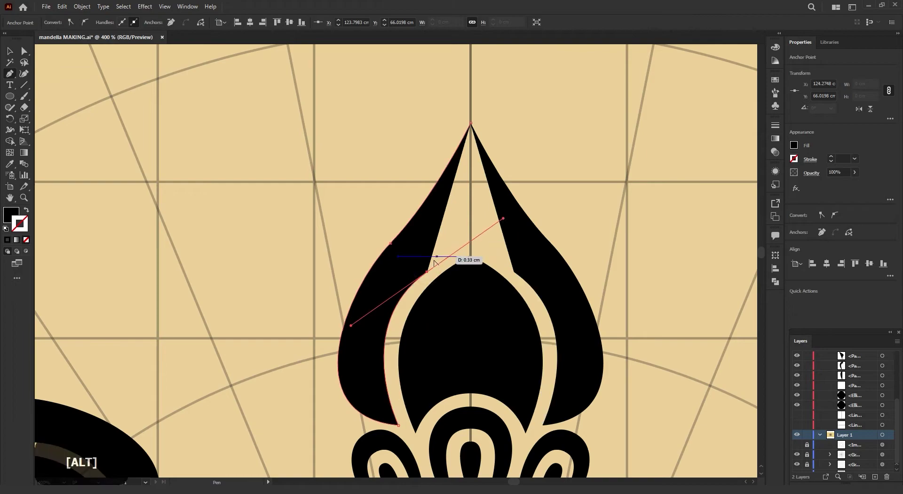
{"action": "key", "text": "ctrl+z"}
{"action": "left_click_drag", "start_coordinate": [471, 245], "coordinate": [623, 168]}
{"action": "left_click", "coordinate": [471, 245], "text": "alt"}
{"action": "left_click", "coordinate": [470, 123]}
- Refine the onion-shaped petal by raising its inner tip anchor and adjusting the anchor and handles on its outer edge
{"action": "key", "text": "a"}
{"action": "left_click_drag", "start_coordinate": [470, 245], "coordinate": [471, 236]}
{"action": "left_click_drag", "start_coordinate": [390, 243], "coordinate": [340, 281]}
{"action": "left_click_drag", "start_coordinate": [388, 248], "coordinate": [377, 258]}
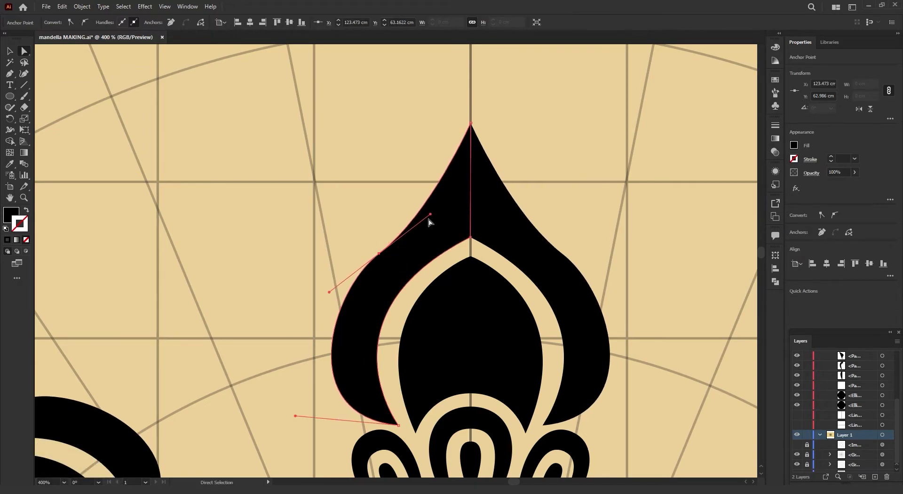
{"action": "key", "text": "Delete"}
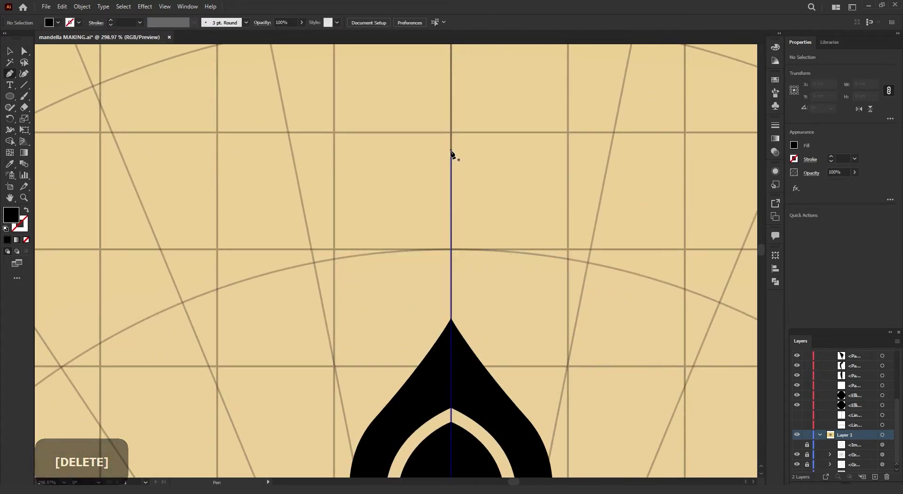
- Draw a closed drooping wing shape with a rounded end above the onion-shaped petal, starting and closing on the vertical axis
{"action": "left_click", "coordinate": [450, 151]}
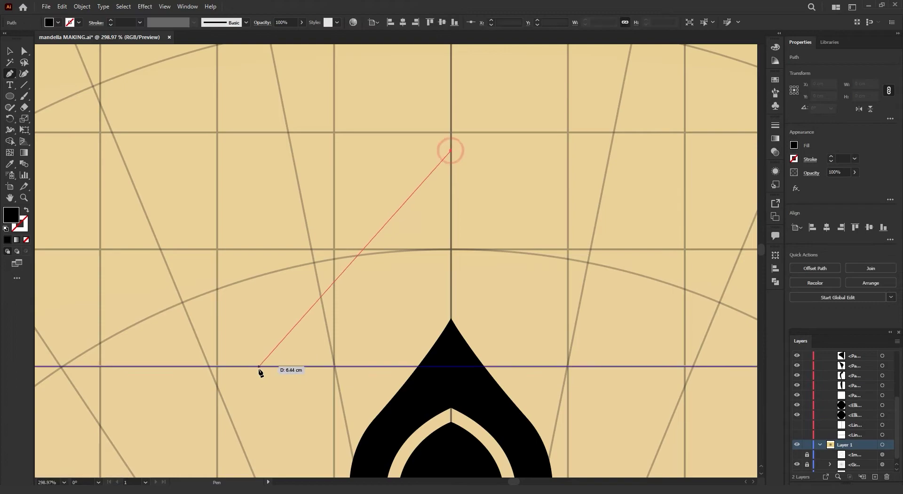
{"action": "left_click_drag", "start_coordinate": [269, 385], "coordinate": [269, 385]}
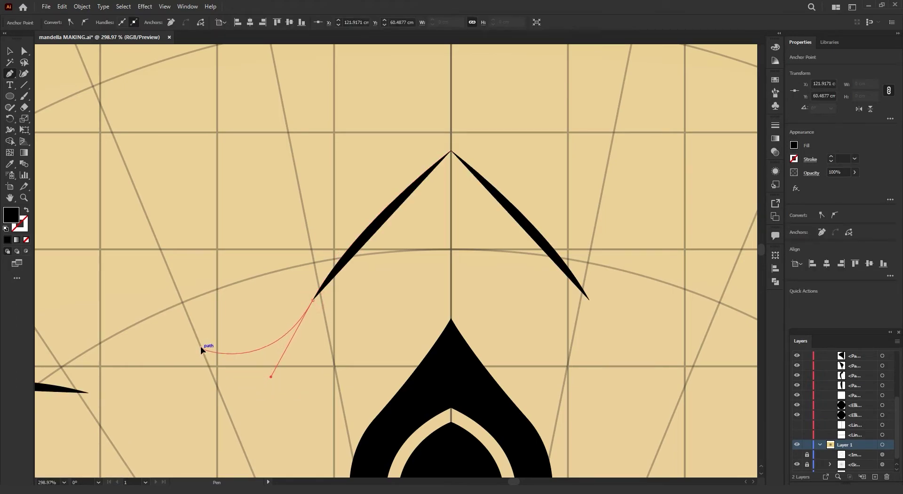
{"action": "left_click_drag", "start_coordinate": [182, 313], "coordinate": [185, 311]}
{"action": "left_click_drag", "start_coordinate": [362, 155], "coordinate": [429, 174]}
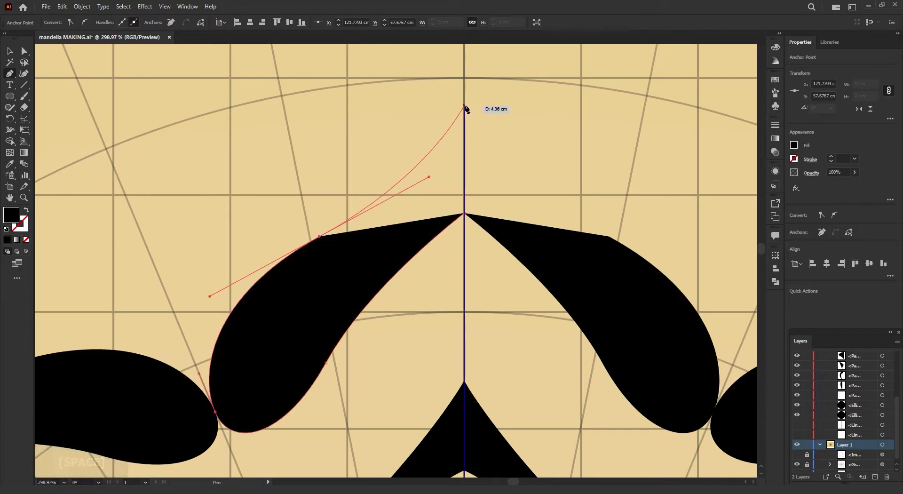
{"action": "left_click_drag", "start_coordinate": [465, 107], "coordinate": [467, 138]}
{"action": "left_click", "coordinate": [464, 213]}
- Adjust the wing shape's outer edge with the Direct Selection tool to refine its curve
{"action": "left_click_drag", "start_coordinate": [471, 302], "coordinate": [464, 205]}
{"action": "left_click", "coordinate": [10, 51]}
{"action": "key", "text": "a"}
{"action": "left_click_drag", "start_coordinate": [208, 318], "coordinate": [218, 304]}
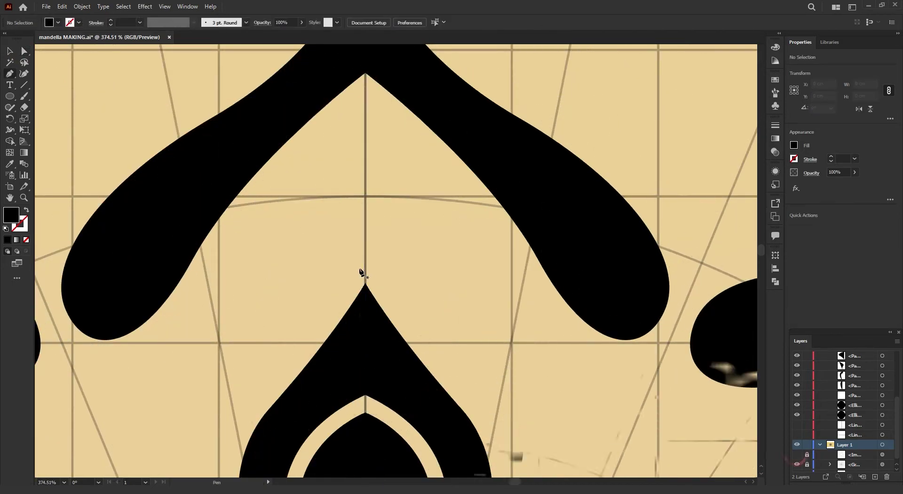
- Draw a closed half of a slender bud with a notched base on the vertical axis between the onion-shaped petal and the wing
{"action": "left_click", "coordinate": [364, 267]}
{"action": "left_click_drag", "start_coordinate": [342, 303], "coordinate": [340, 307]}
{"action": "left_click", "coordinate": [349, 291], "text": "alt"}
{"action": "left_click_drag", "start_coordinate": [343, 206], "coordinate": [334, 173]}
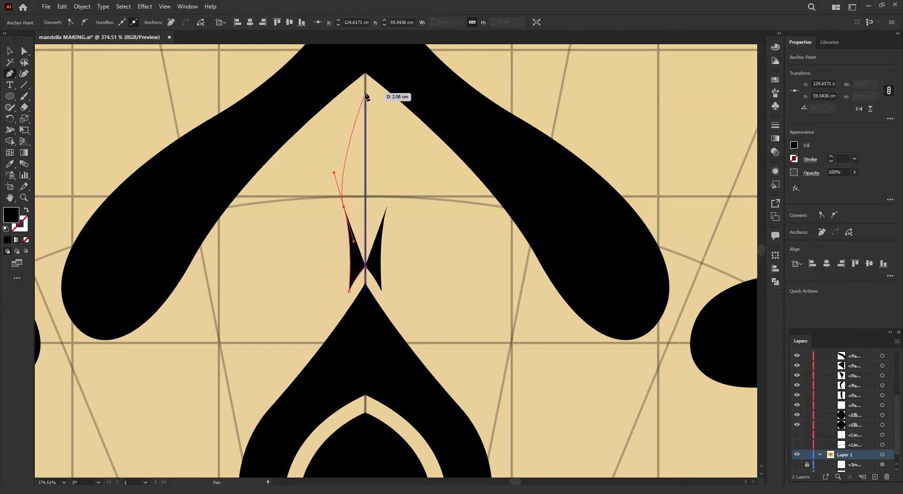
{"action": "left_click_drag", "start_coordinate": [365, 92], "coordinate": [384, 75]}
{"action": "key", "text": "shift"}
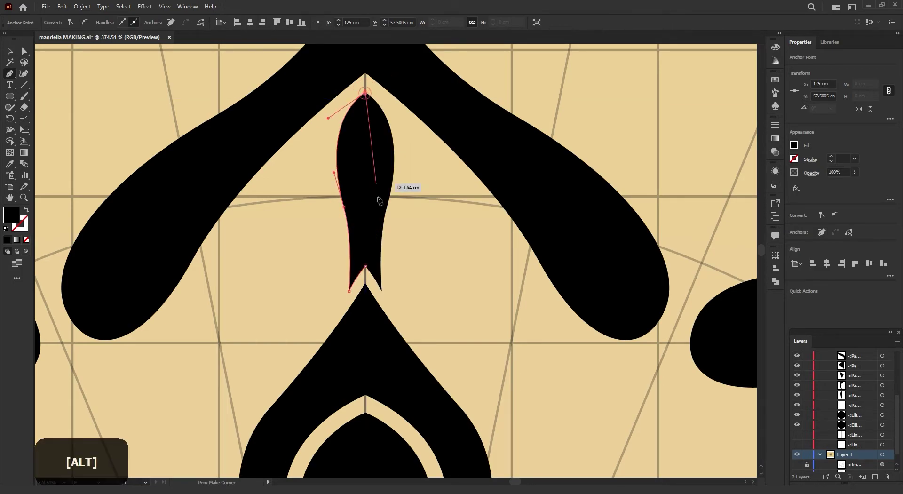
{"action": "left_click_drag", "start_coordinate": [366, 270], "coordinate": [367, 271]}
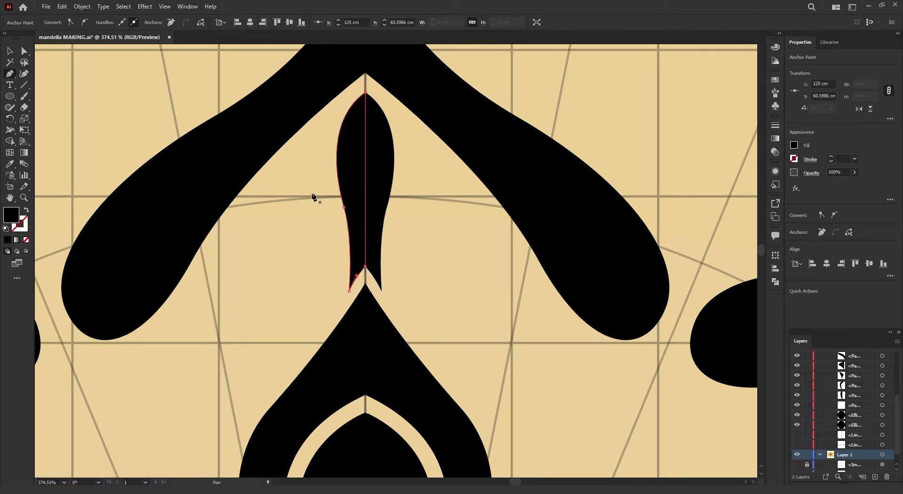
{"action": "key", "text": "space"}
{"action": "left_click_drag", "start_coordinate": [308, 173], "coordinate": [341, 149]}
{"action": "left_click", "coordinate": [10, 51]}
{"action": "key", "text": "Delete"}
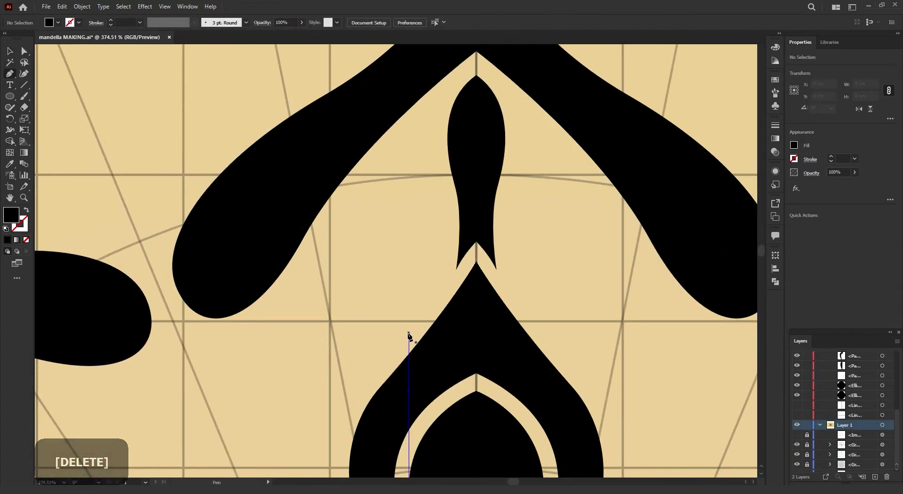
- Draw a curved leaf with the Pen tool beside the central bud, from the onion-shaped petal's edge up toward the wing
{"action": "left_click", "coordinate": [407, 335]}
{"action": "key", "text": "space"}
{"action": "left_click_drag", "start_coordinate": [445, 214], "coordinate": [447, 207]}
{"action": "left_click_drag", "start_coordinate": [434, 111], "coordinate": [443, 80]}
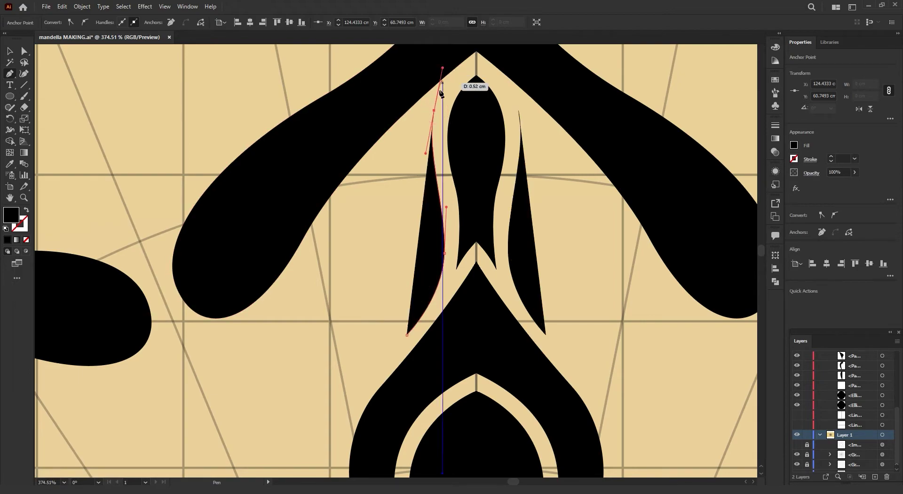
{"action": "left_click_drag", "start_coordinate": [386, 238], "coordinate": [405, 309]}
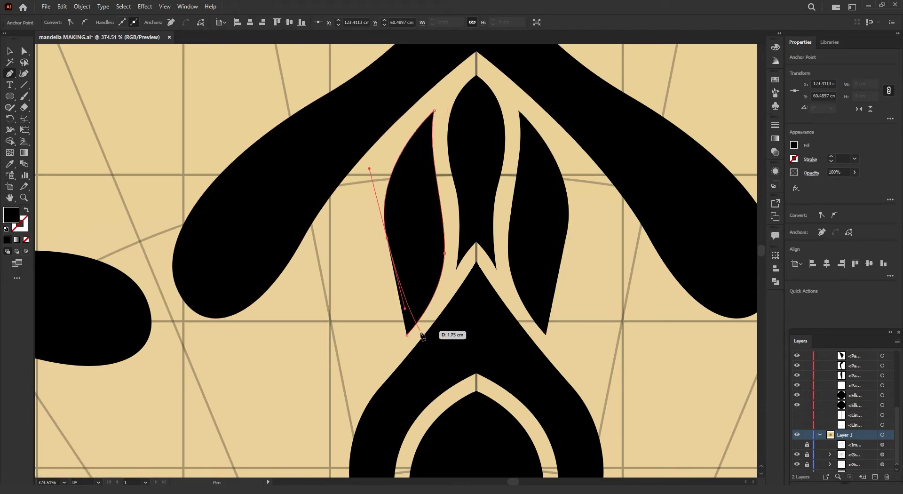
- Refine the leaf's outer edge by adjusting its curve handles and moving the mid-edge anchor slightly upward
{"action": "key", "text": "a"}
{"action": "left_click", "coordinate": [407, 296]}
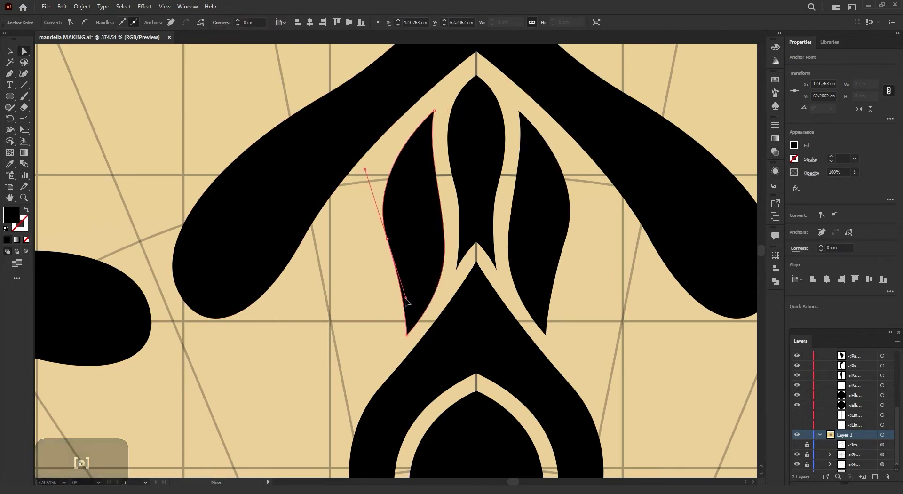
{"action": "left_click_drag", "start_coordinate": [387, 239], "coordinate": [387, 230]}
{"action": "left_click_drag", "start_coordinate": [366, 161], "coordinate": [358, 153]}
{"action": "left_click", "coordinate": [377, 217]}
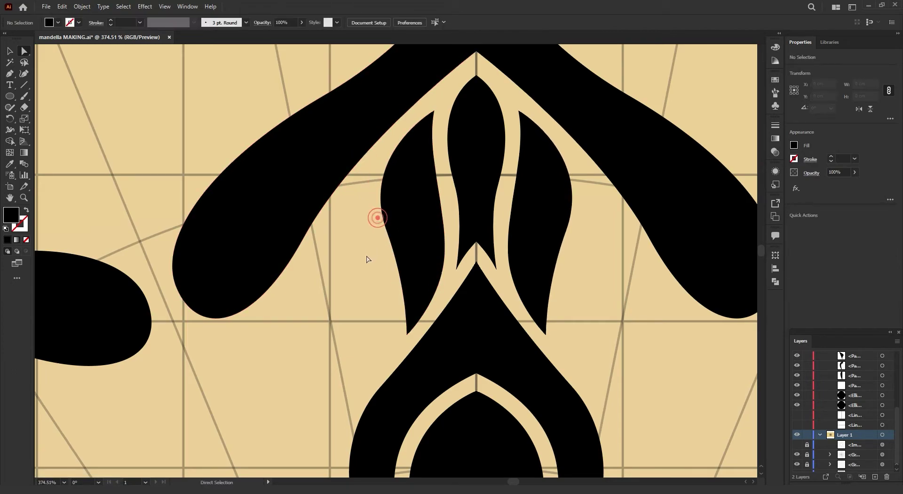
- Draw a second closed curved leaf with the Pen tool between the first leaf and the wing shape
{"action": "key", "text": "space"}
{"action": "left_click_drag", "start_coordinate": [356, 288], "coordinate": [365, 256]}
{"action": "left_click", "coordinate": [10, 73]}
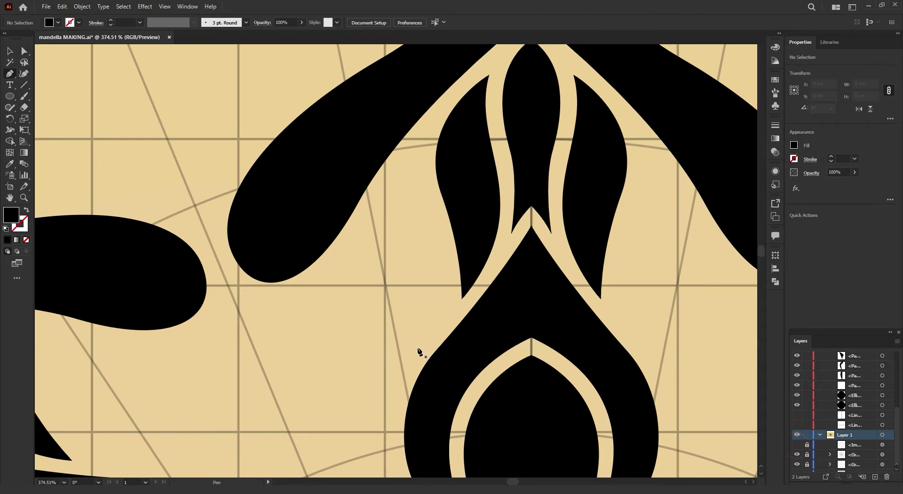
{"action": "left_click", "coordinate": [415, 349]}
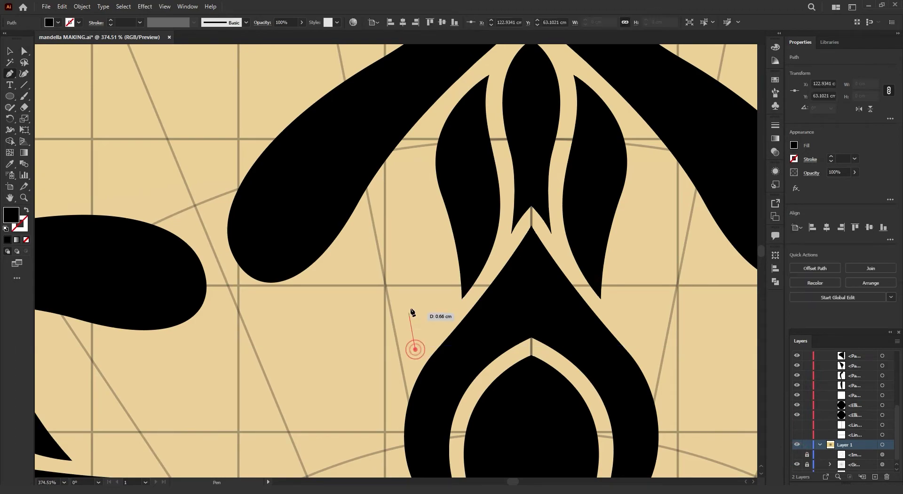
{"action": "key", "text": "space"}
{"action": "left_click_drag", "start_coordinate": [429, 213], "coordinate": [427, 202]}
{"action": "left_click_drag", "start_coordinate": [424, 139], "coordinate": [431, 125]}
{"action": "left_click", "coordinate": [423, 140], "text": "alt"}
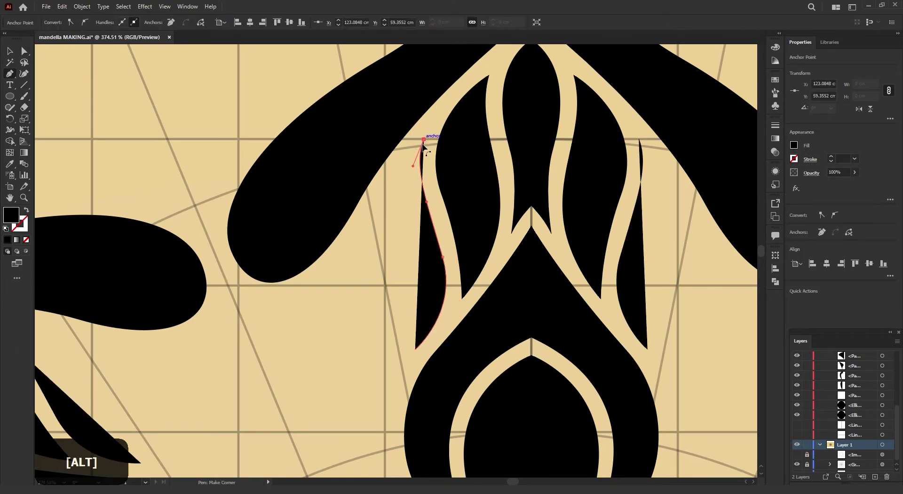
{"action": "left_click_drag", "start_coordinate": [369, 249], "coordinate": [373, 302]}
{"action": "left_click", "coordinate": [414, 349]}
- Adjust the second leaf's upper outer handle so its edge follows the wing shape
{"action": "key", "text": "a"}
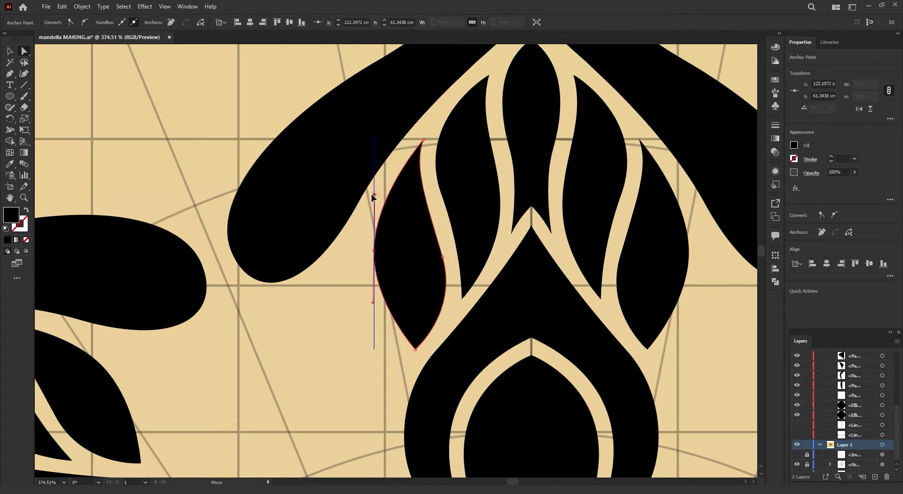
{"action": "left_click_drag", "start_coordinate": [374, 194], "coordinate": [367, 190]}
{"action": "left_click", "coordinate": [362, 255]}
- Draw a third closed leaf with the Pen tool below the wing's rounded end, tapering down beside the onion-shaped petal
{"action": "left_click_drag", "start_coordinate": [361, 254], "coordinate": [391, 211]}
{"action": "key", "text": "p"}
{"action": "left_click", "coordinate": [382, 192]}
{"action": "left_click_drag", "start_coordinate": [369, 291], "coordinate": [395, 354]}
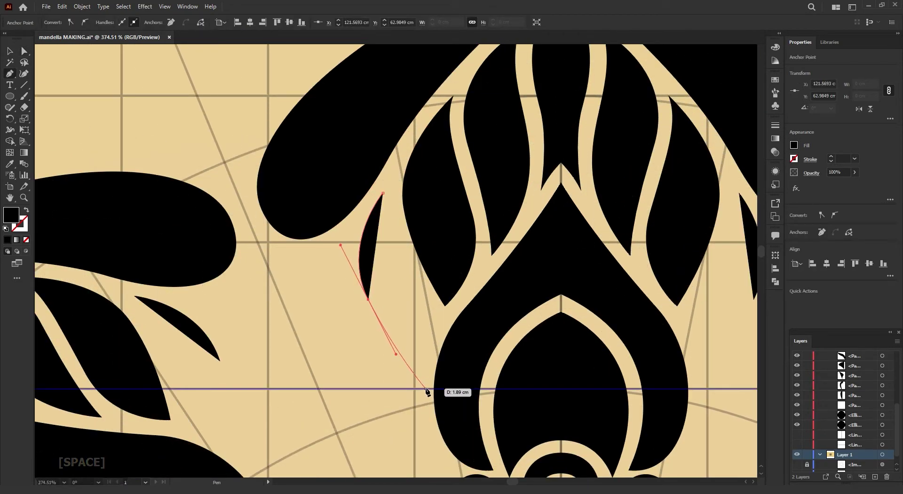
{"action": "left_click", "coordinate": [421, 388]}
{"action": "left_click_drag", "start_coordinate": [433, 322], "coordinate": [448, 291]}
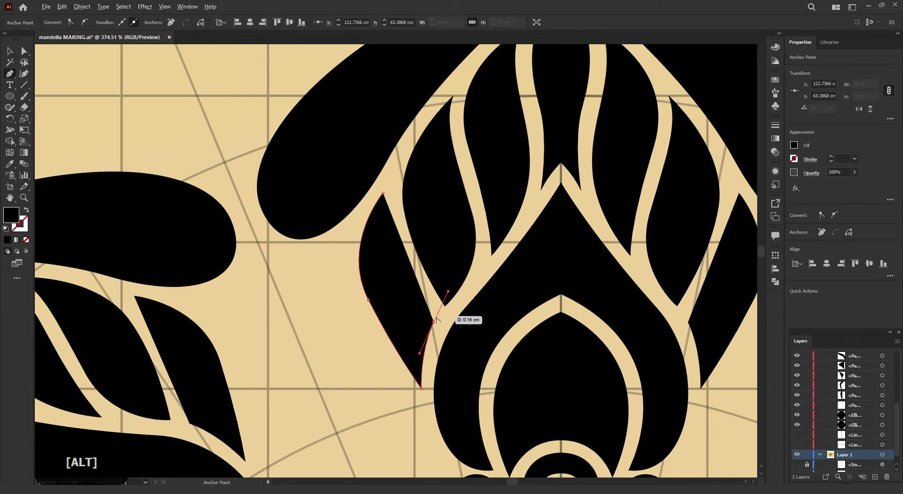
{"action": "left_click_drag", "start_coordinate": [382, 193], "coordinate": [380, 140]}
{"action": "key", "text": "a"}
{"action": "left_click", "coordinate": [348, 294]}
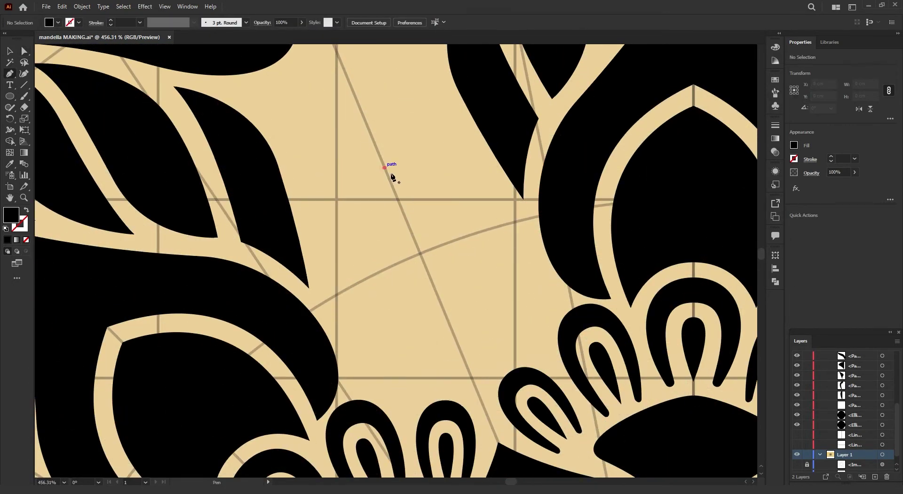
- Draw a slim closed half-leaf with the Pen tool along the radial guide between the leaf groups, about 1.9 cm long
{"action": "left_click", "coordinate": [385, 167]}
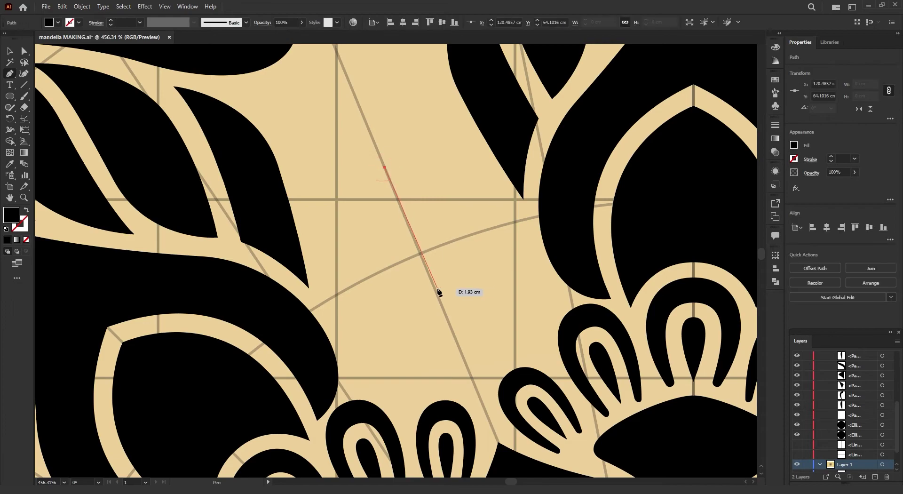
{"action": "left_click", "coordinate": [435, 289], "text": "alt"}
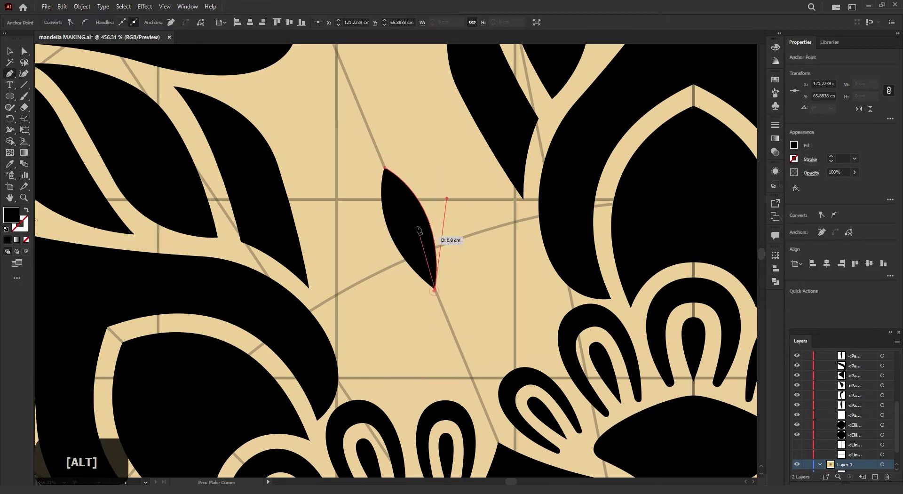
{"action": "left_click", "coordinate": [385, 167]}
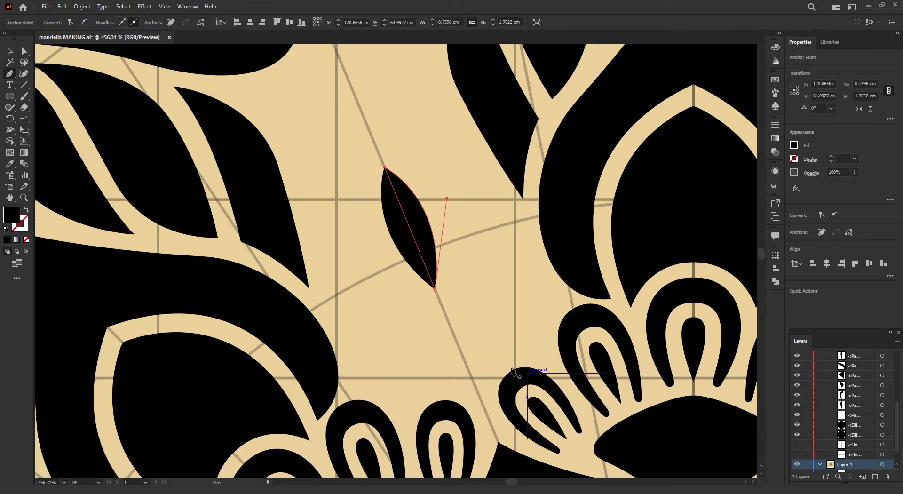
{"action": "key", "text": "Delete"}
- Draw a closed half-leaf below the slim leaf, curving up beside it and tapering back down to the radial guide
{"action": "left_click", "coordinate": [442, 307]}
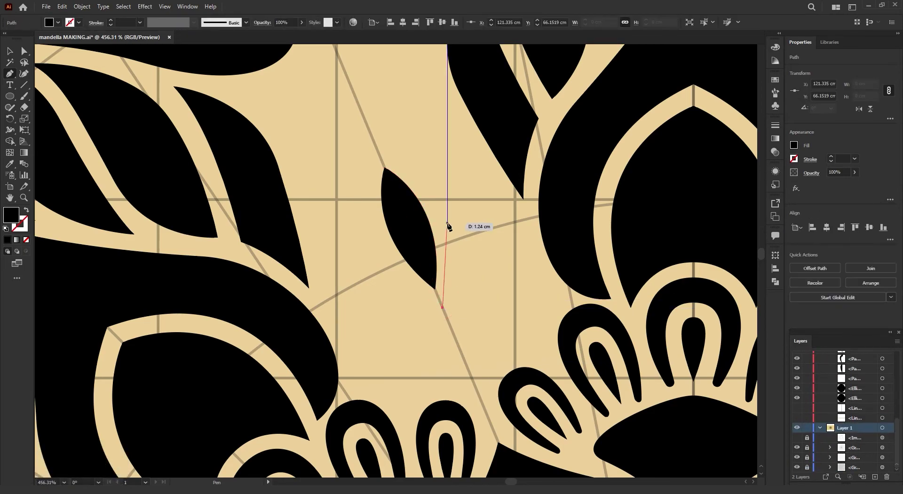
{"action": "left_click_drag", "start_coordinate": [441, 180], "coordinate": [437, 170]}
{"action": "left_click_drag", "start_coordinate": [477, 283], "coordinate": [467, 361]}
{"action": "left_click_drag", "start_coordinate": [479, 397], "coordinate": [487, 417]}
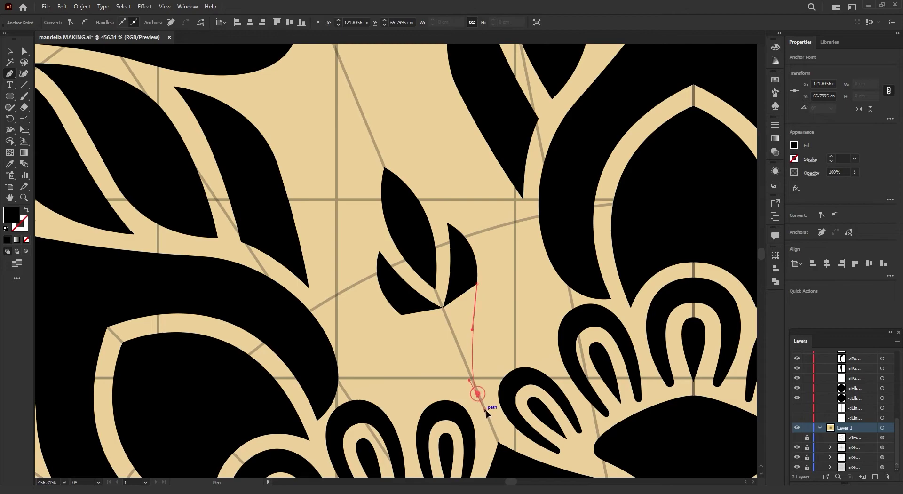
{"action": "left_click", "coordinate": [442, 308]}
{"action": "left_click", "coordinate": [490, 376], "text": "ctrl"}
- Draw a small pointed leaf between the forked leaf and the small looped petals, and move its upper tip slightly outward
{"action": "left_click_drag", "start_coordinate": [493, 368], "coordinate": [527, 353]}
{"action": "left_click_drag", "start_coordinate": [496, 261], "coordinate": [488, 320]}
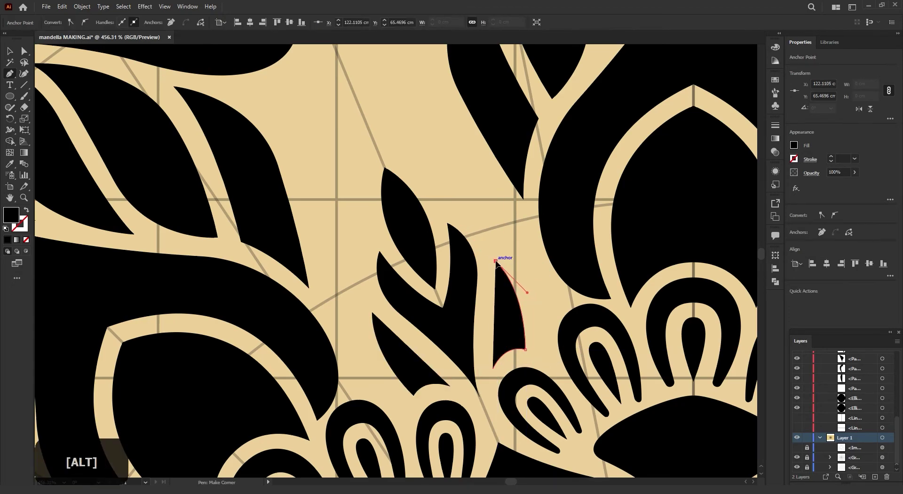
{"action": "left_click", "coordinate": [493, 368]}
{"action": "key", "text": "a"}
{"action": "left_click", "coordinate": [494, 258]}
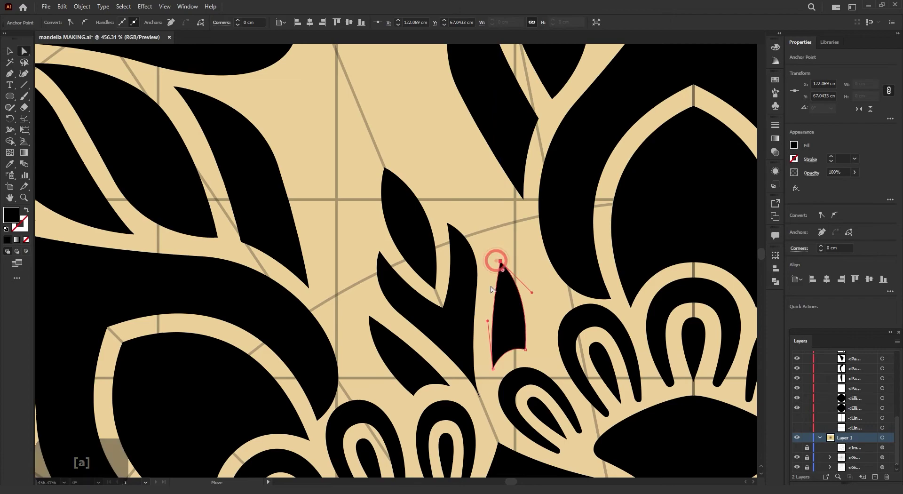
{"action": "left_click", "coordinate": [489, 288]}
- Draw a larger closed half-leaf with the Pen tool above the slim leaf, arching from the radial guide around its tip
{"action": "scroll", "coordinate": [423, 99], "scroll_direction": "down", "scroll_amount": 1}
{"action": "left_click_drag", "start_coordinate": [423, 100], "coordinate": [494, 232]}
{"action": "key", "text": "p"}
{"action": "left_click", "coordinate": [371, 123]}
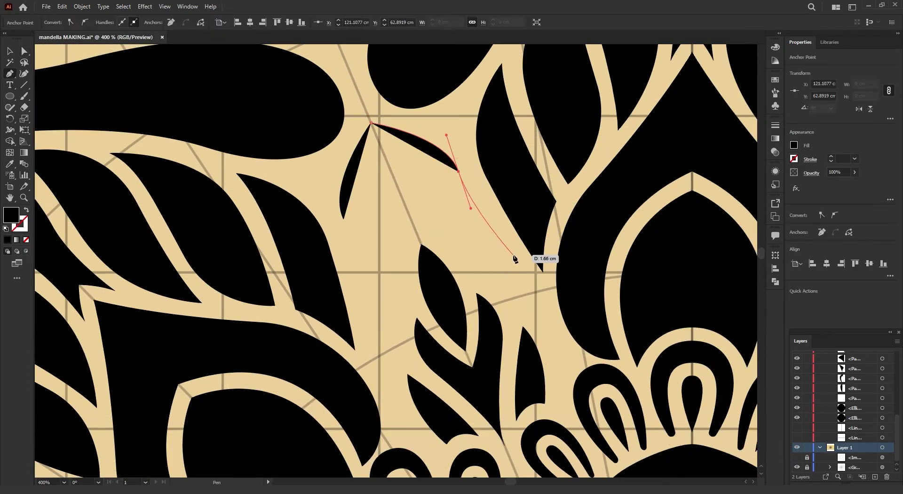
{"action": "key", "text": "ctrl+z"}
{"action": "left_click_drag", "start_coordinate": [479, 266], "coordinate": [457, 387]}
{"action": "key", "text": "alt"}
{"action": "left_click_drag", "start_coordinate": [467, 249], "coordinate": [410, 217]}
{"action": "left_click", "coordinate": [417, 235], "text": "alt"}
{"action": "left_click", "coordinate": [371, 123]}
- Move the large half-leaf's lower tip slightly downward and pull its curve handle outward to give the outer edge a fuller bulge
{"action": "key", "text": "a"}
{"action": "left_click", "coordinate": [417, 235]}
{"action": "left_click_drag", "start_coordinate": [479, 266], "coordinate": [481, 278]}
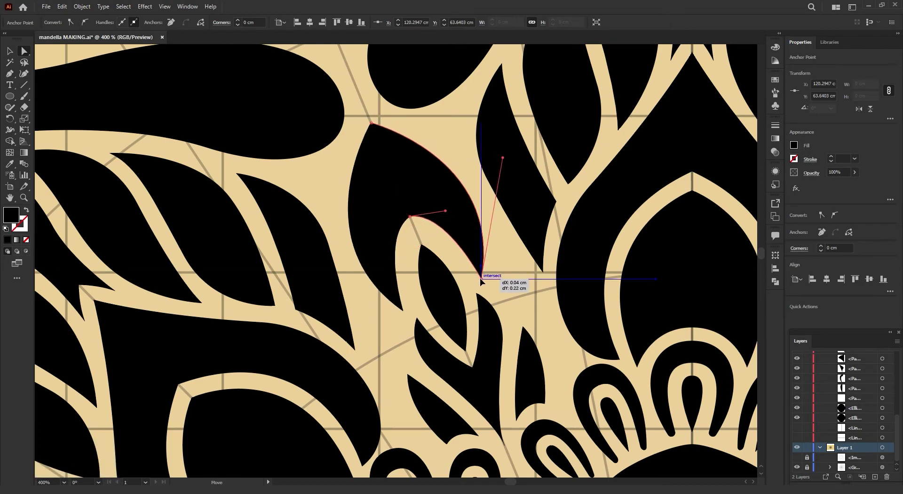
{"action": "left_click_drag", "start_coordinate": [502, 156], "coordinate": [530, 186]}
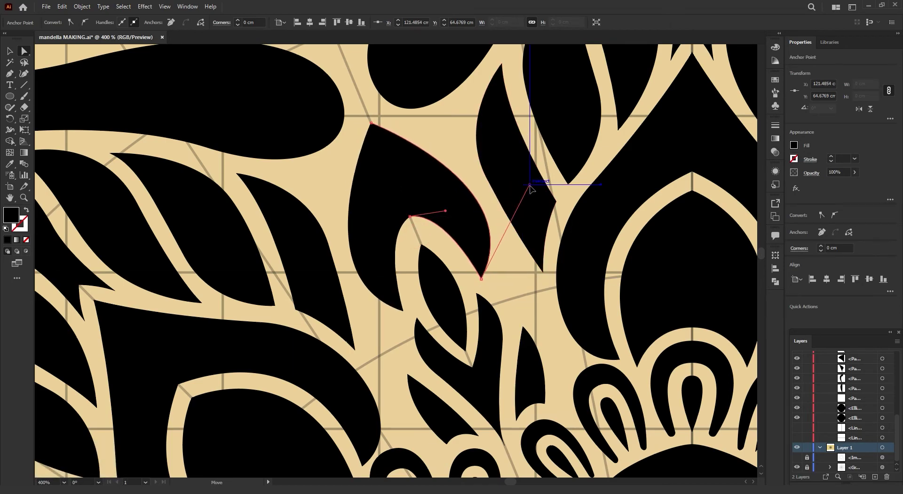
{"action": "left_click", "coordinate": [427, 143]}
{"action": "key", "text": "z"}
{"action": "left_click_drag", "start_coordinate": [463, 145], "coordinate": [235, 152]}
{"action": "key", "text": "v"}
{"action": "scroll", "coordinate": [162, 155], "scroll_direction": "down", "scroll_amount": 1}
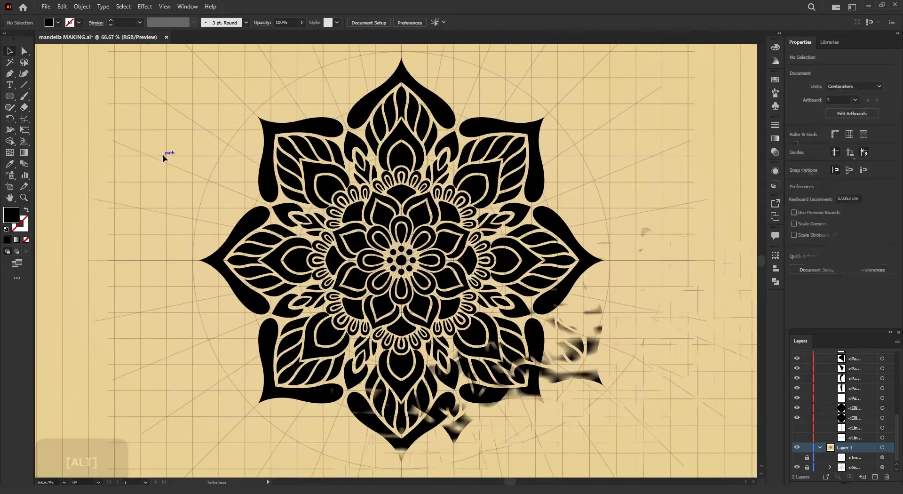